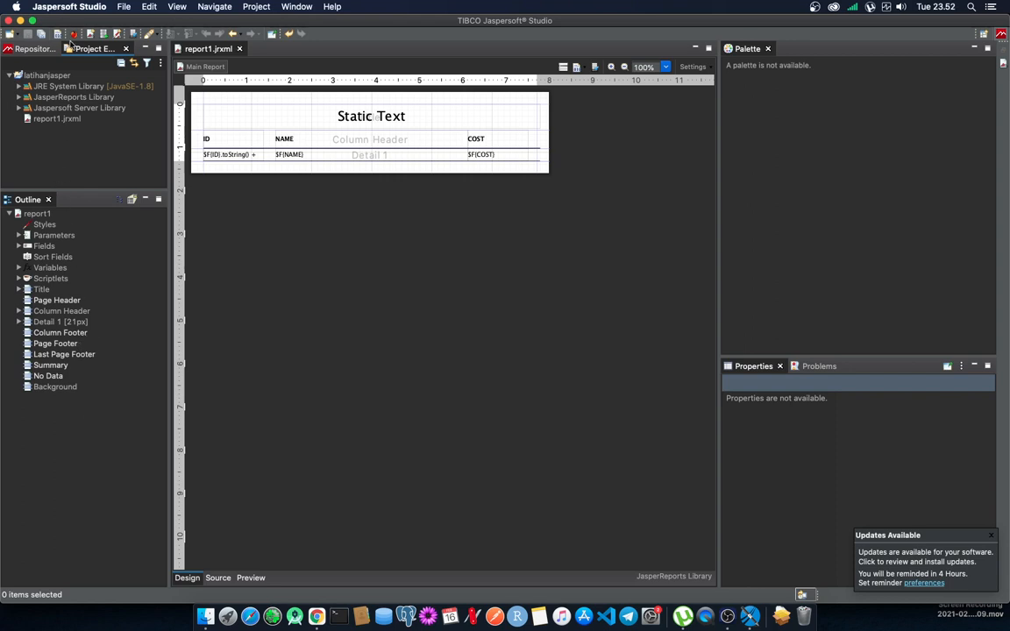
# Create a new Jasper report file named jaspergroup.jrxml in the latihanjasper project.
pyautogui.click(122, 8)
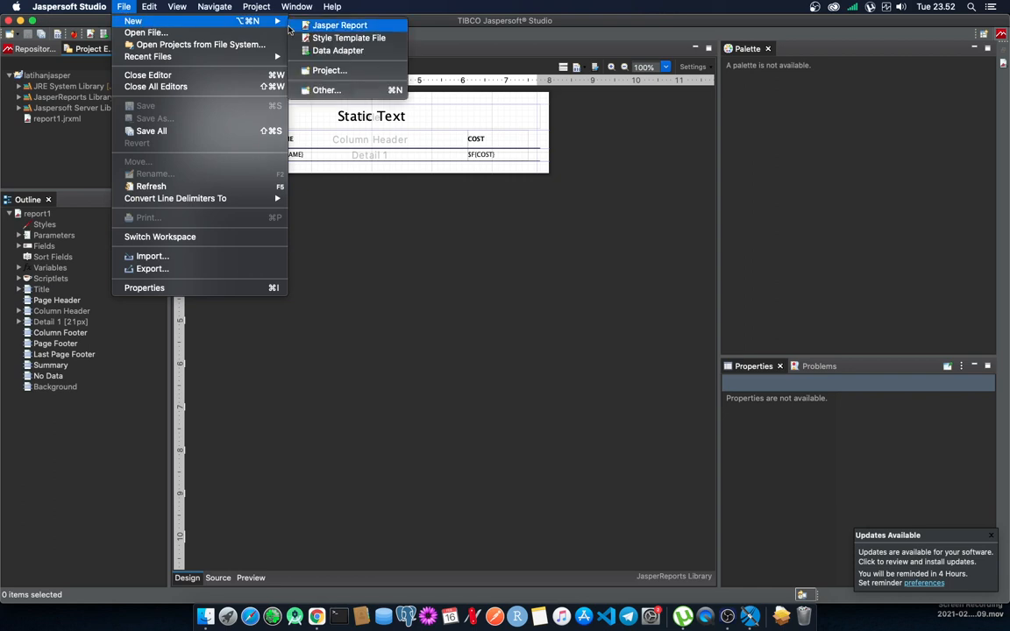
pyautogui.click(302, 22)
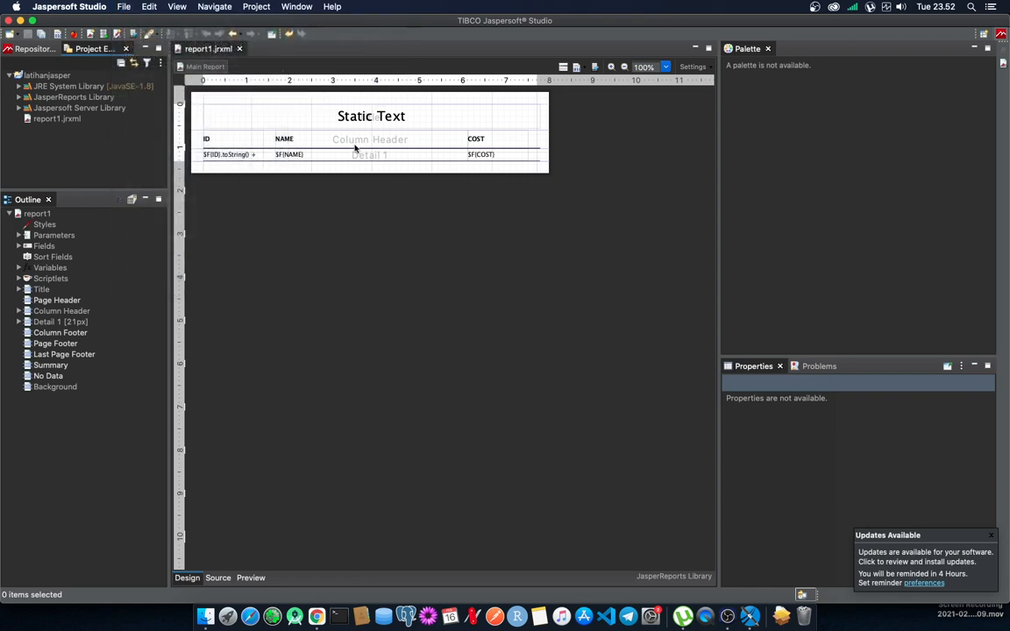
pyautogui.click(522, 402)
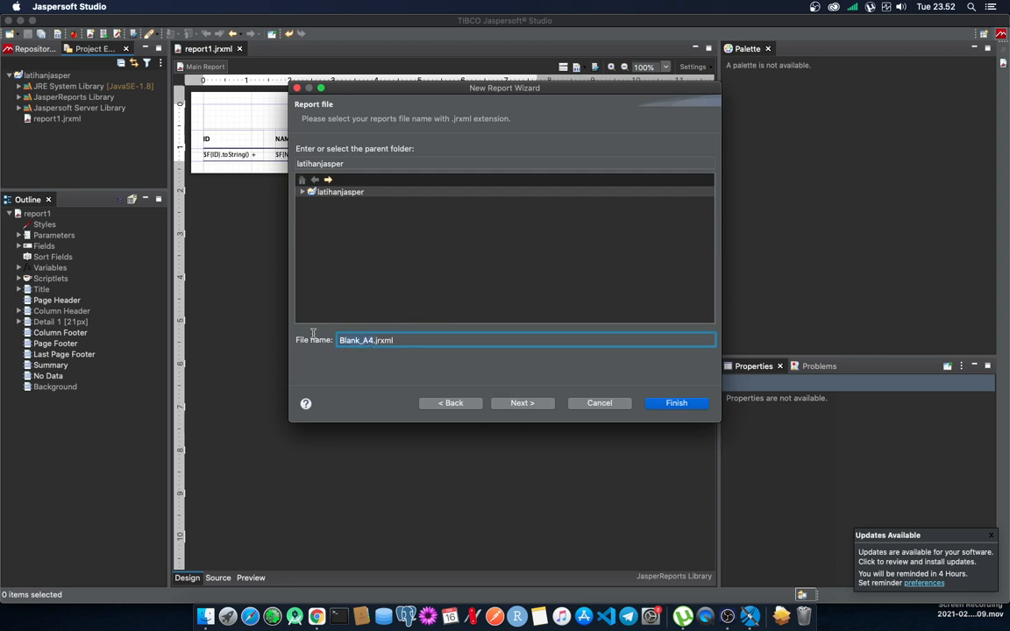
pyautogui.write('jaspergroup')
pyautogui.press('Return')
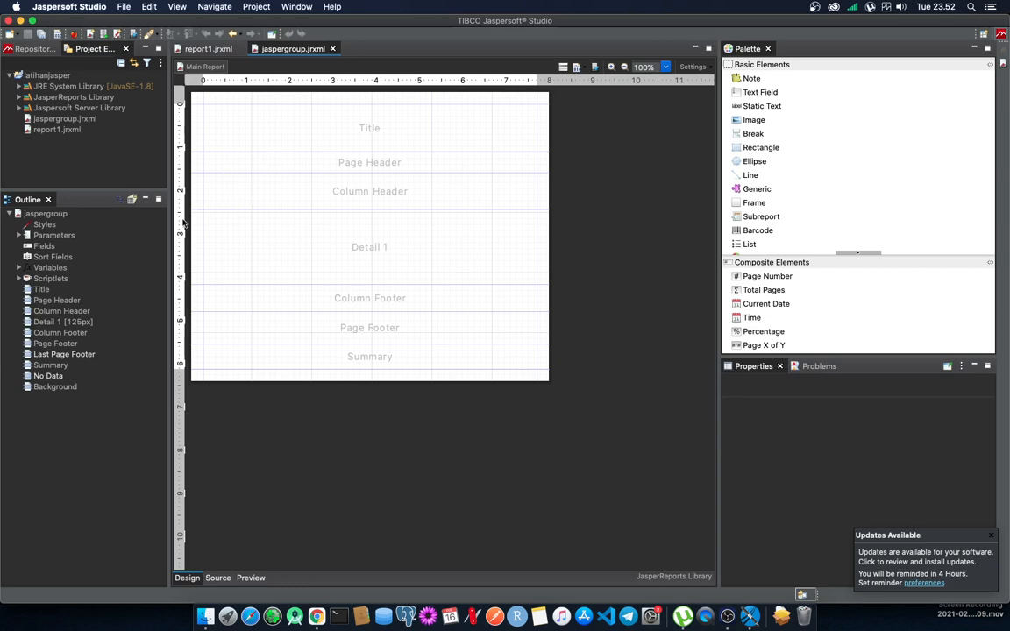
# Open the jaspergroup report's dataset and query settings and choose the Sample DB - Database JDBC Connection data adapter.
pyautogui.rightClick(78, 216)
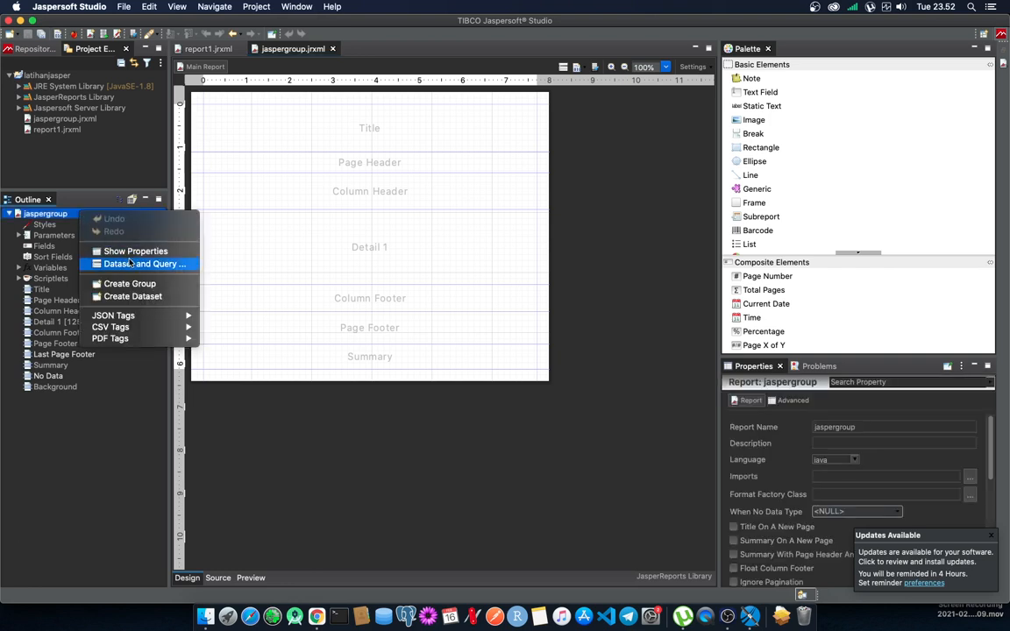
pyautogui.click(130, 263)
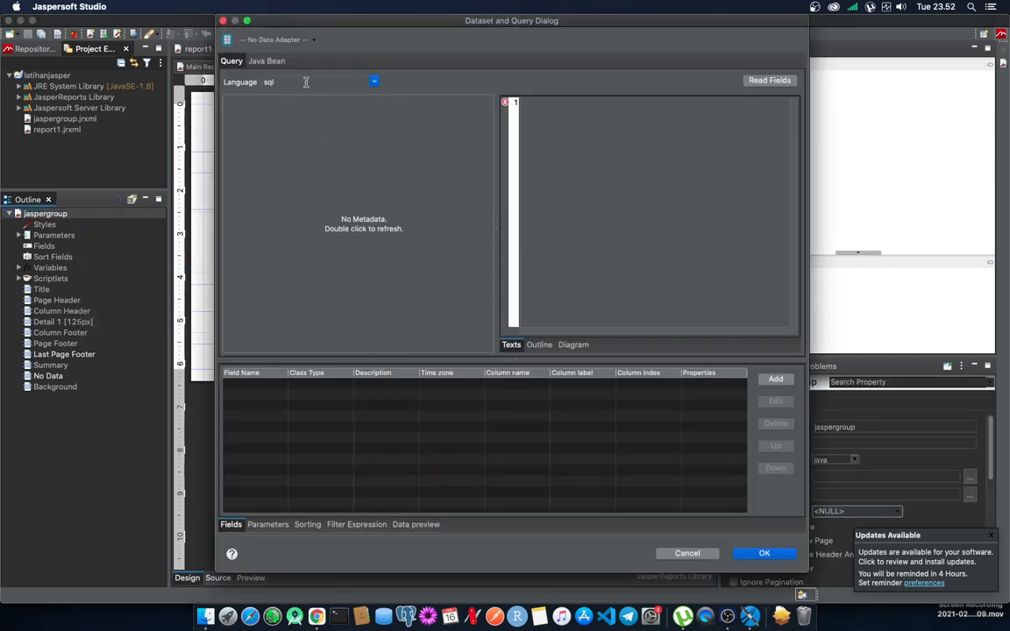
pyautogui.click(313, 44)
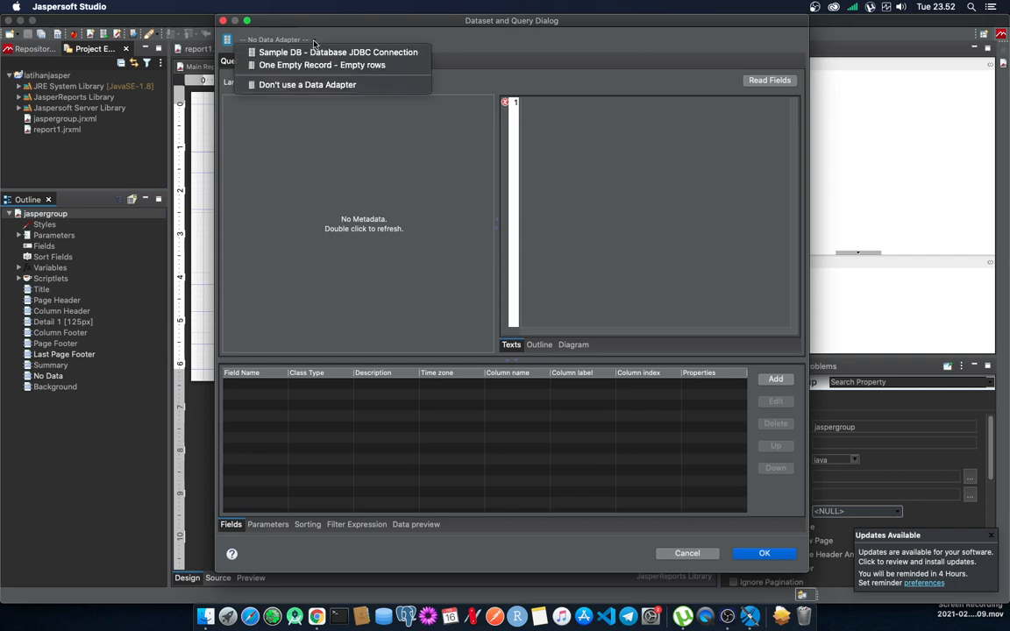
pyautogui.click(314, 52)
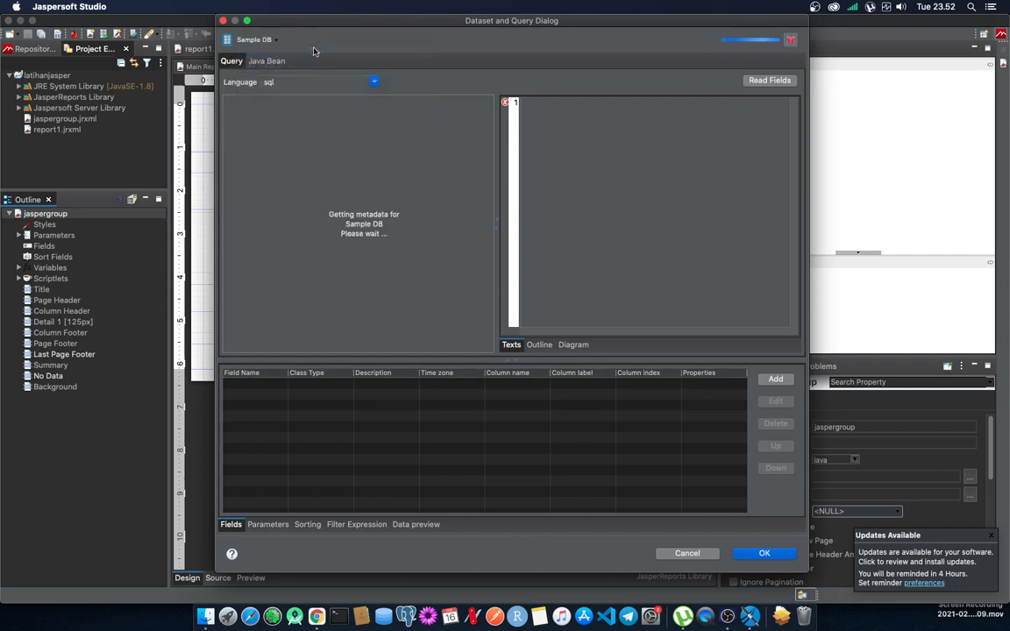
# Look up the ADDRESS table in the PUBLIC schema, enter the query "select * from address" and read its fields.
pyautogui.click(230, 110)
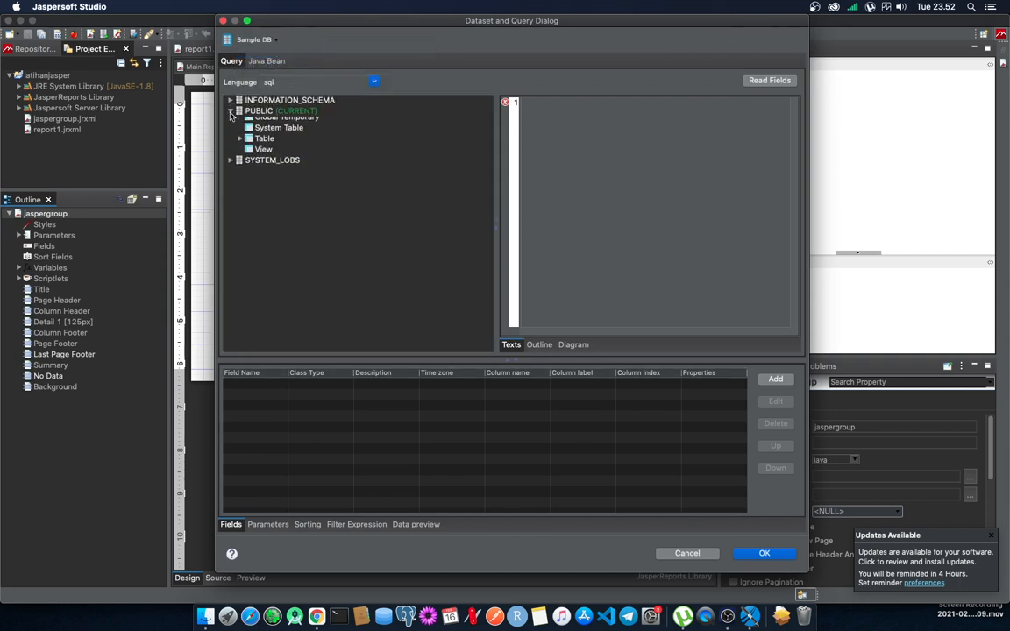
pyautogui.click(239, 144)
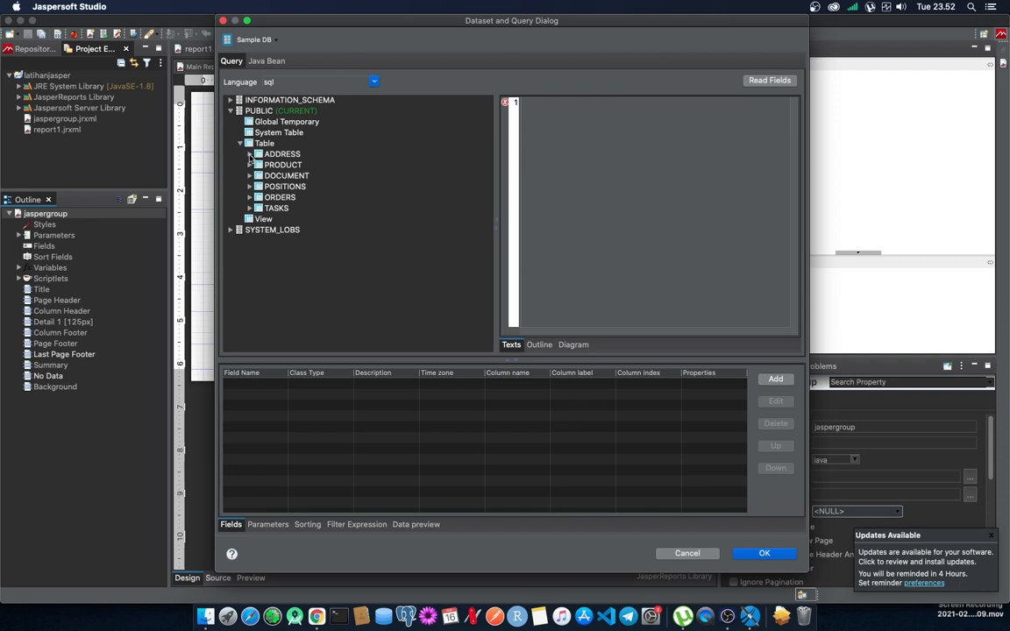
pyautogui.click(249, 154)
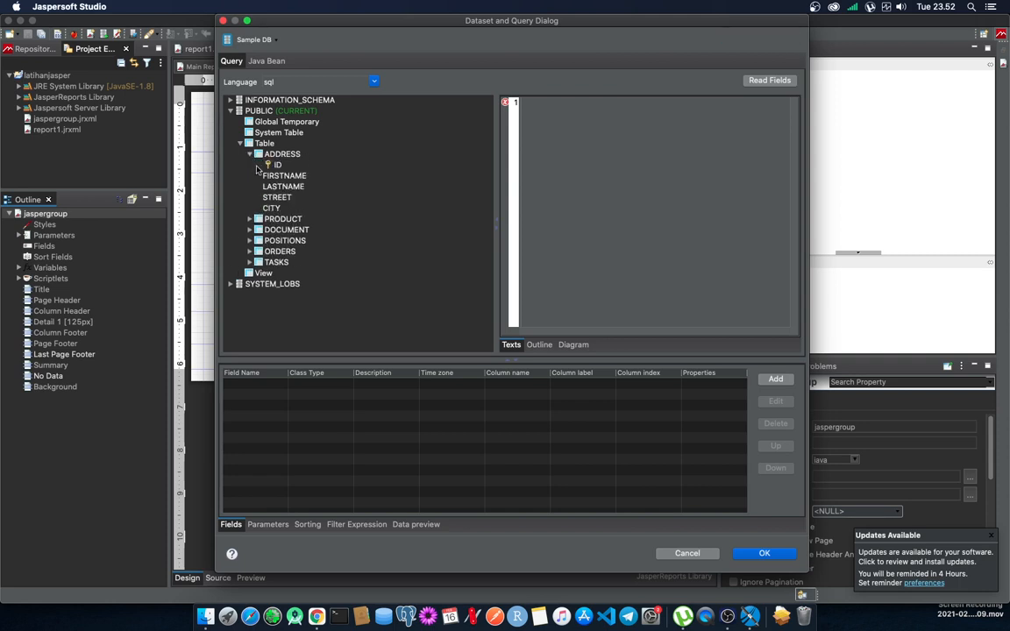
pyautogui.click(595, 124)
pyautogui.write('select * from a')
pyautogui.write('ddress')
pyautogui.click(769, 80)
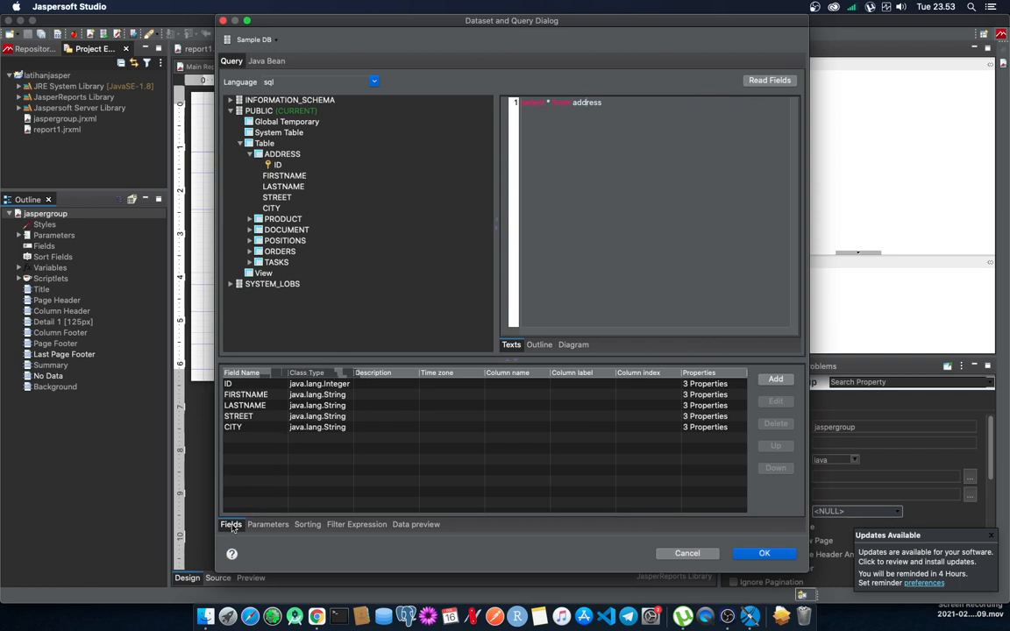
# View the query as a diagram and shift the ADDRESS table slightly within it.
pyautogui.click(571, 344)
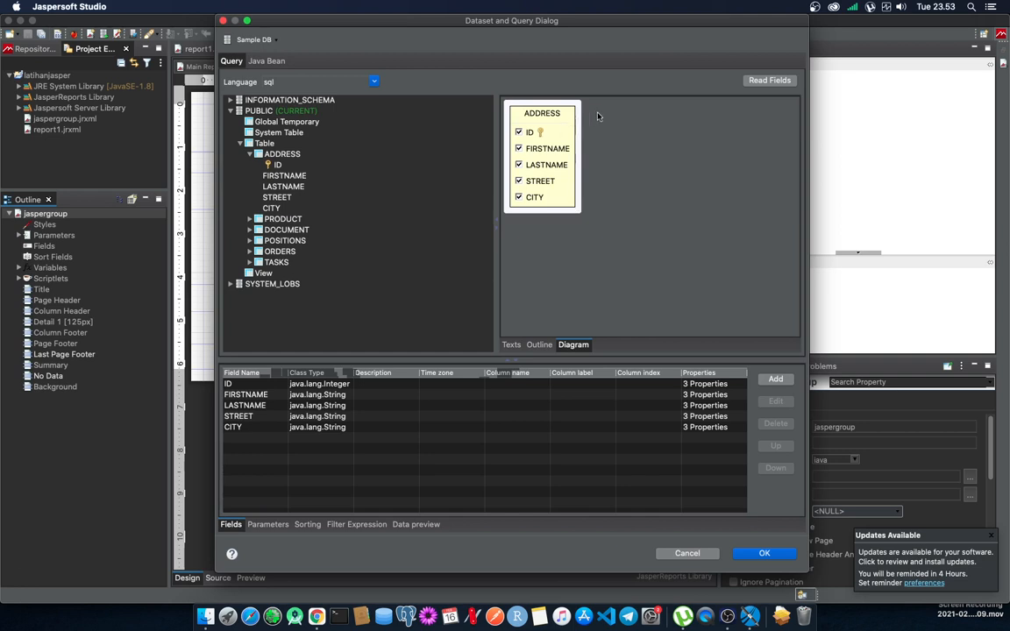
pyautogui.moveTo(565, 106); pyautogui.dragTo(589, 110)
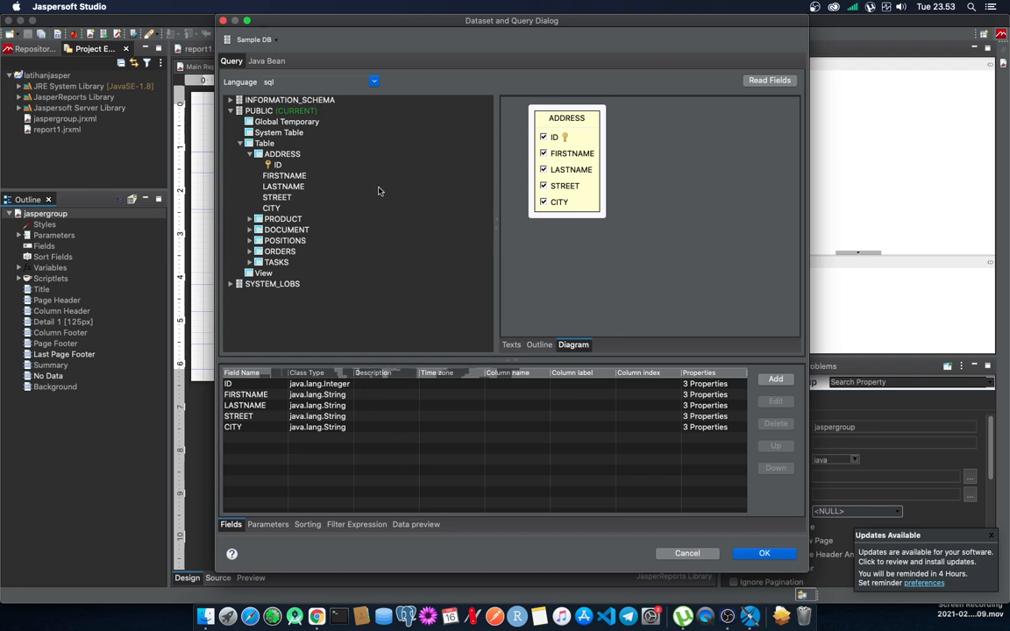
pyautogui.moveTo(483, 26); pyautogui.dragTo(476, 26)
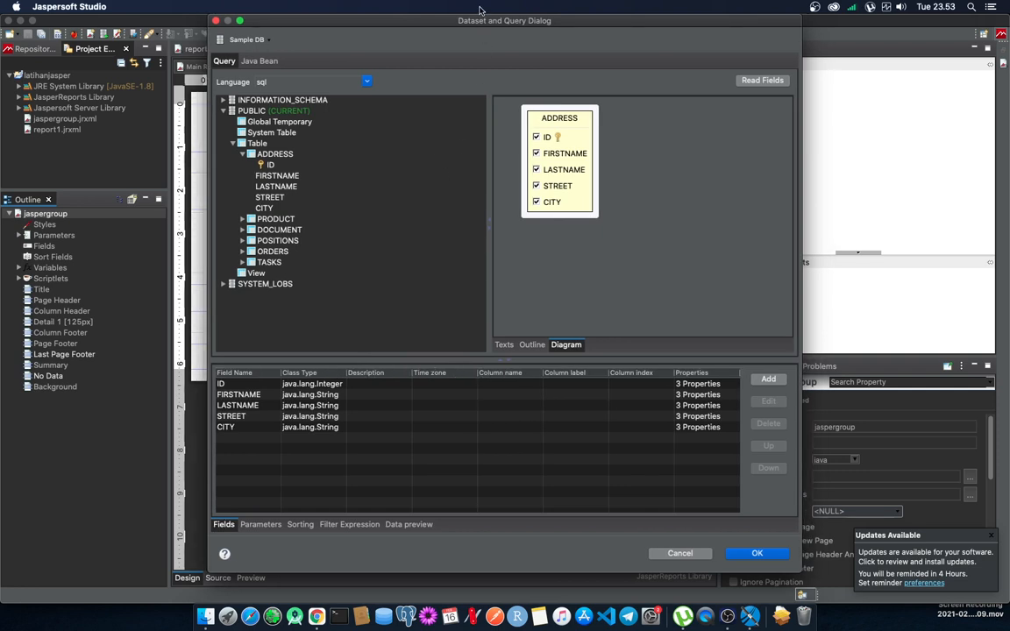
# Load a data preview of all records from the query, enlarge the preview area and look through the rows.
pyautogui.click(415, 524)
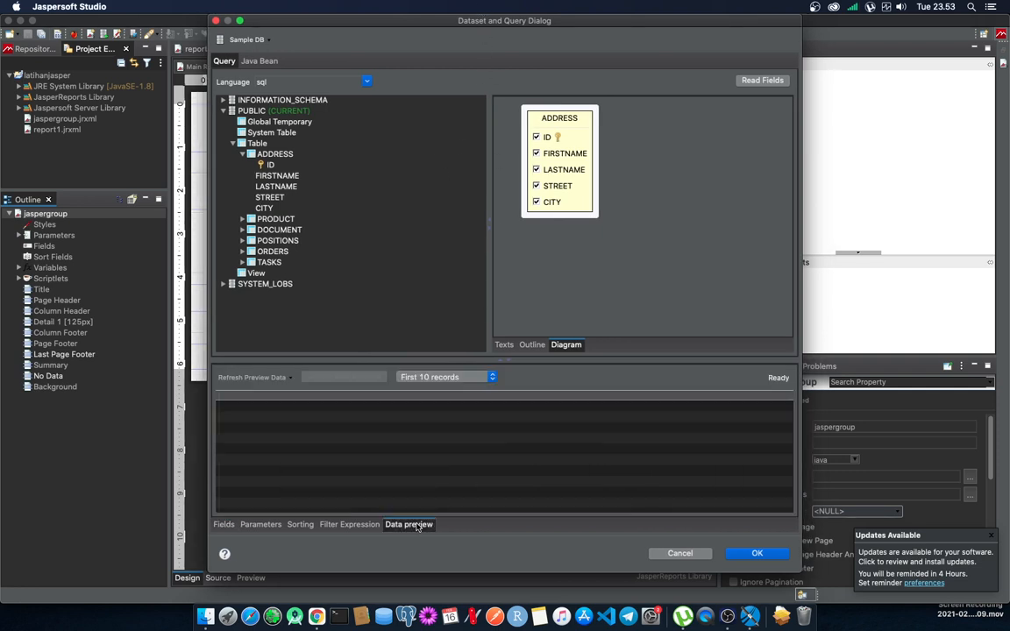
pyautogui.click(451, 377)
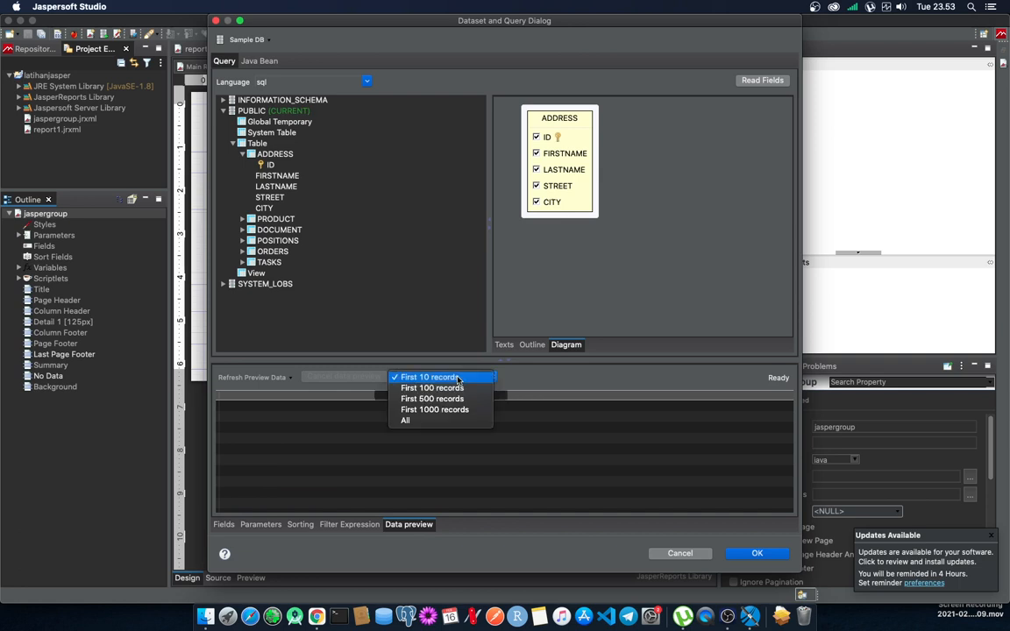
pyautogui.click(449, 420)
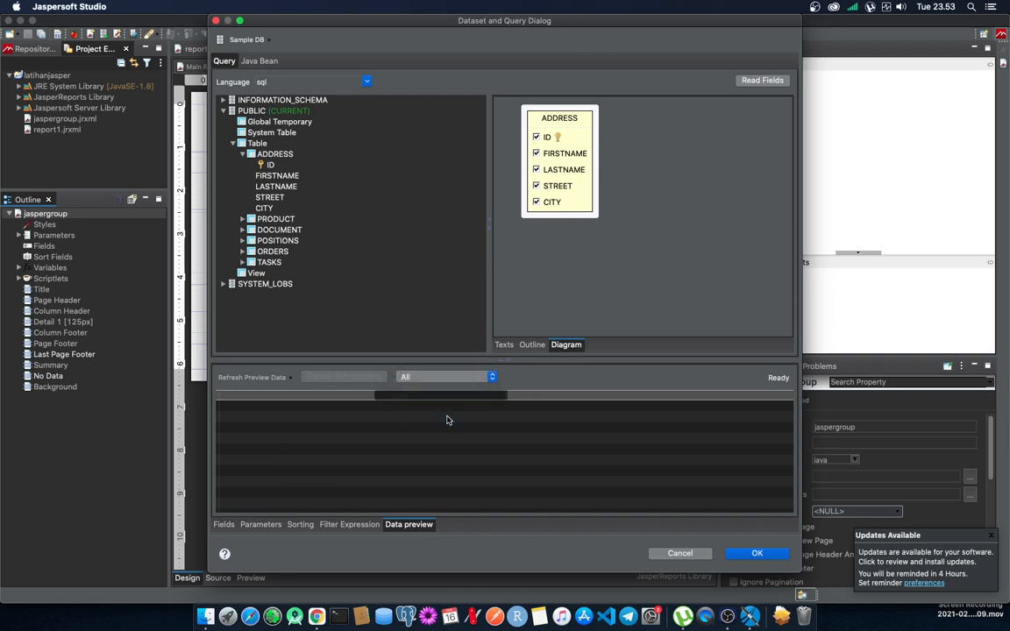
pyautogui.click(252, 378)
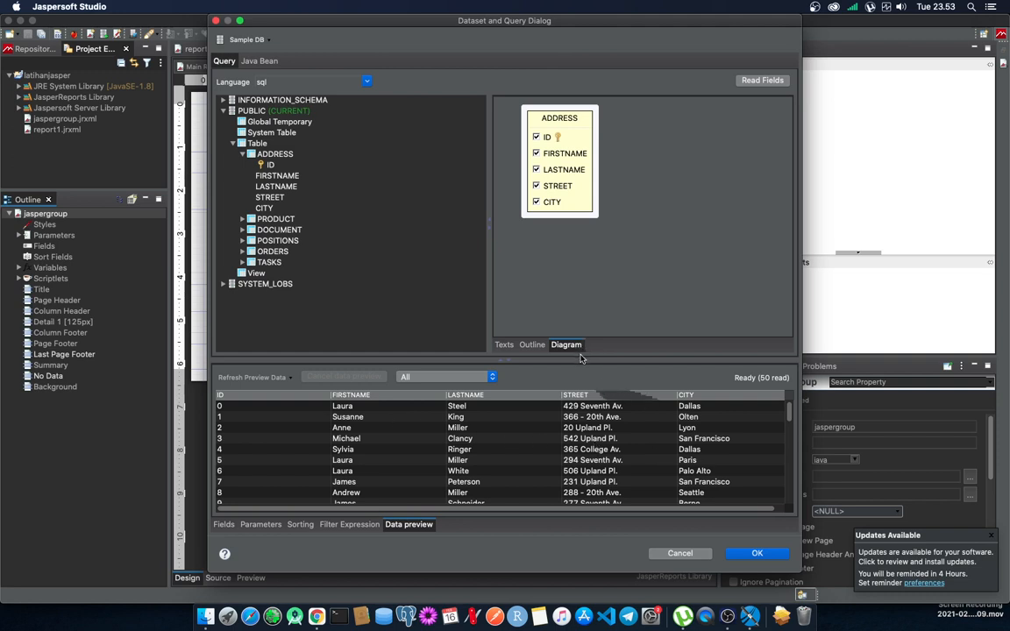
pyautogui.moveTo(568, 361); pyautogui.dragTo(561, 206)
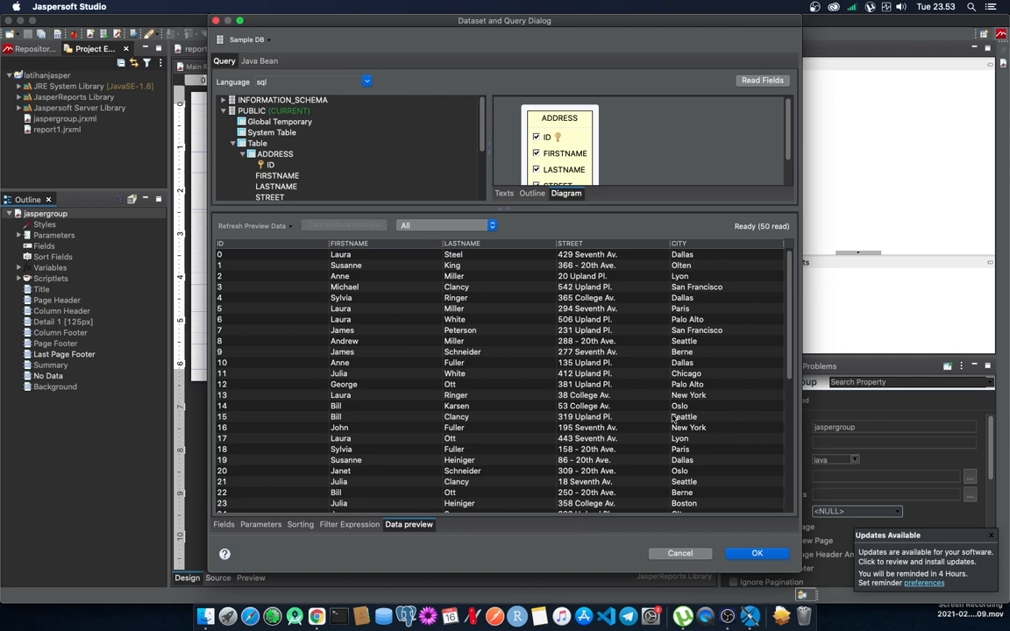
pyautogui.scroll(-3, 673, 419)
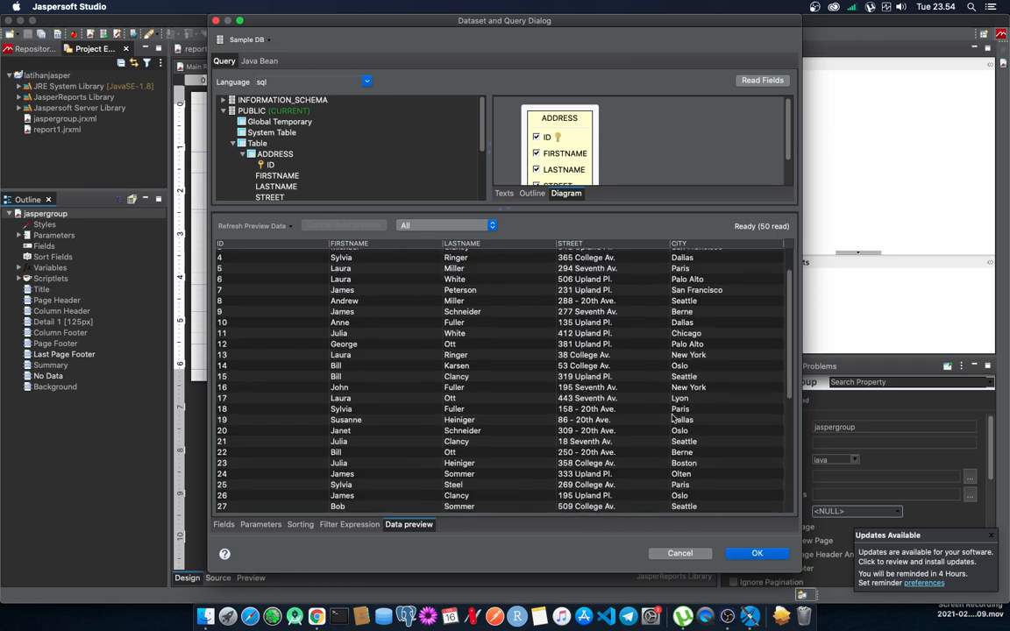
pyautogui.scroll(-15, 673, 418)
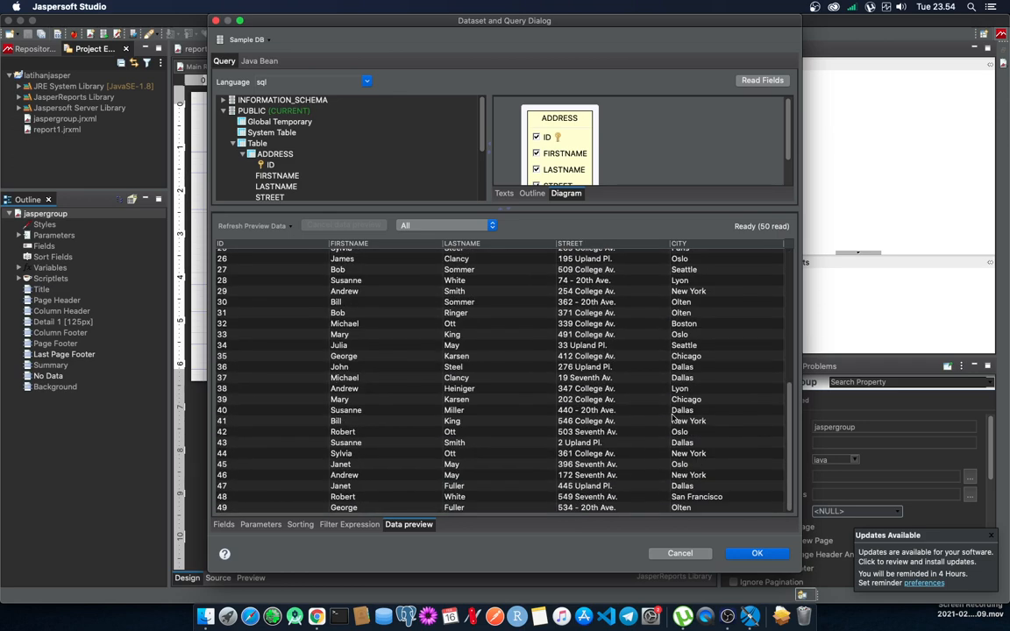
pyautogui.scroll(15, 673, 418)
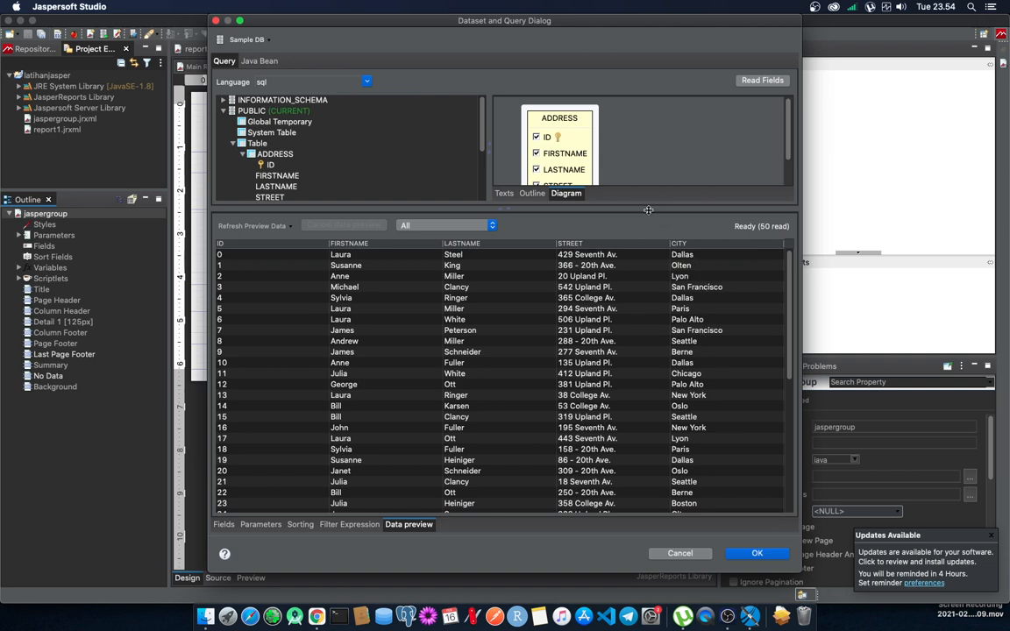
# Append "sort by city asc" to the query text, then try to read the fields and refresh the data preview.
pyautogui.moveTo(647, 211); pyautogui.dragTo(648, 276)
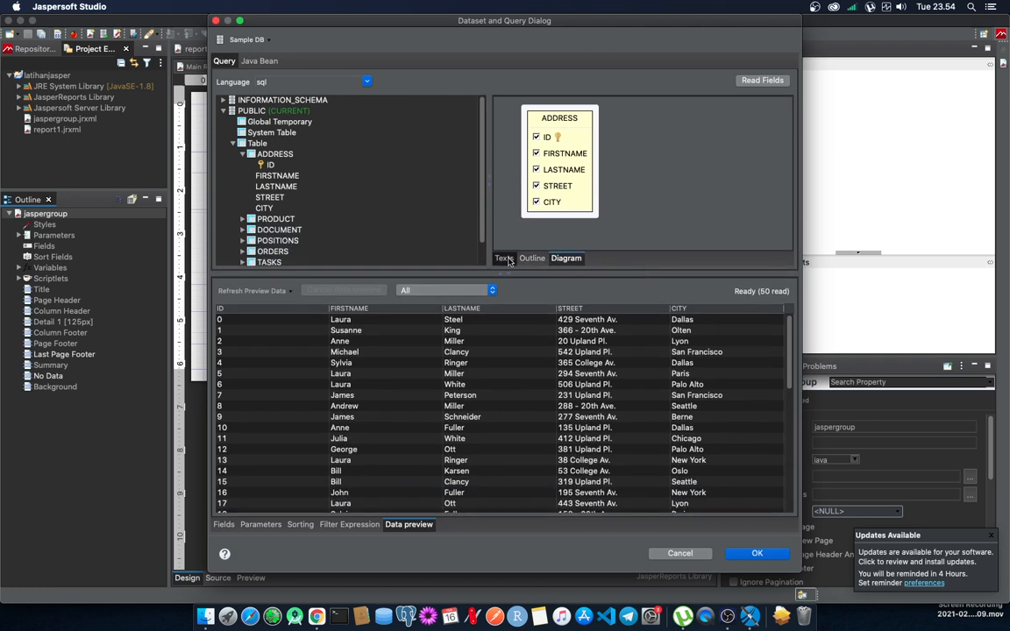
pyautogui.click(505, 259)
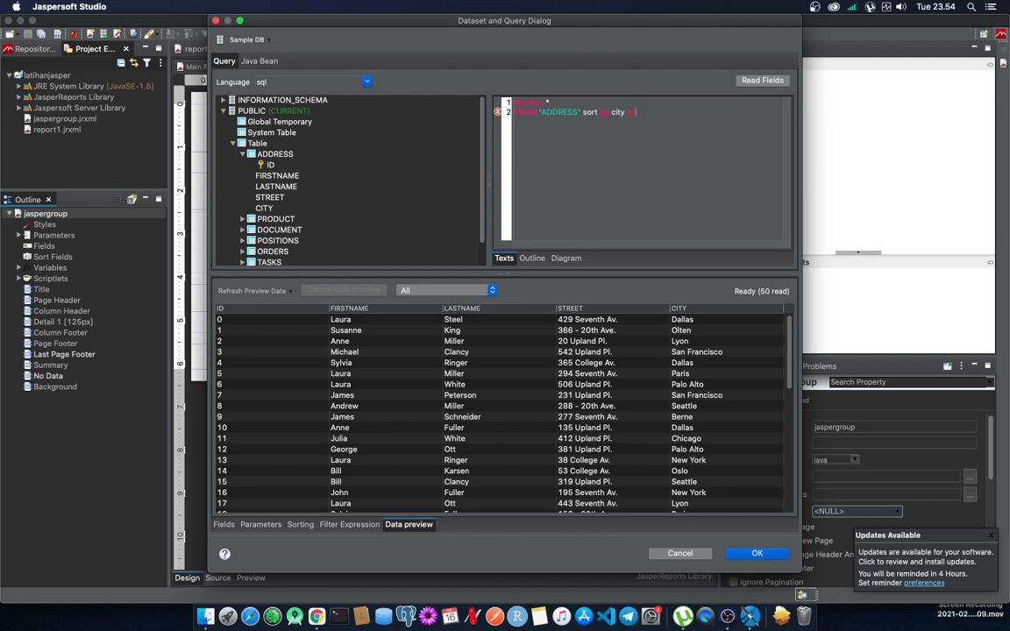
pyautogui.click(763, 81)
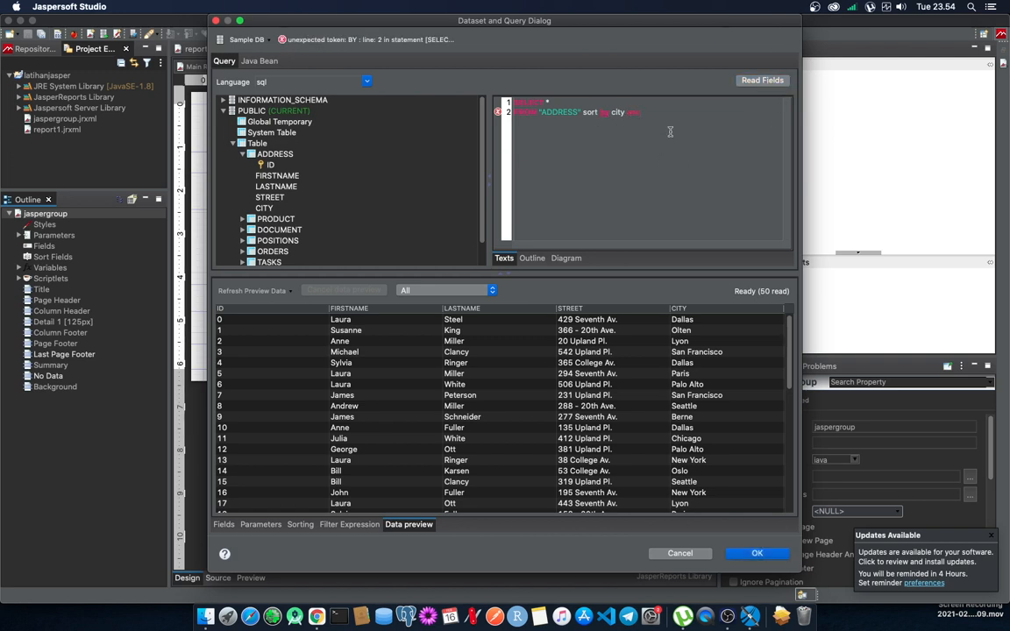
pyautogui.click(233, 292)
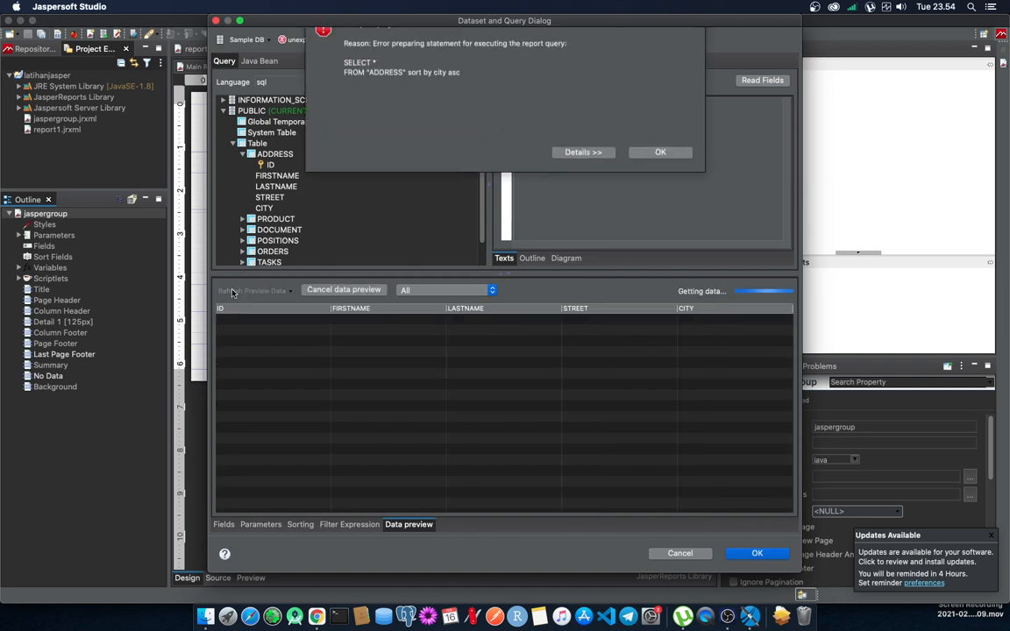
pyautogui.click(649, 167)
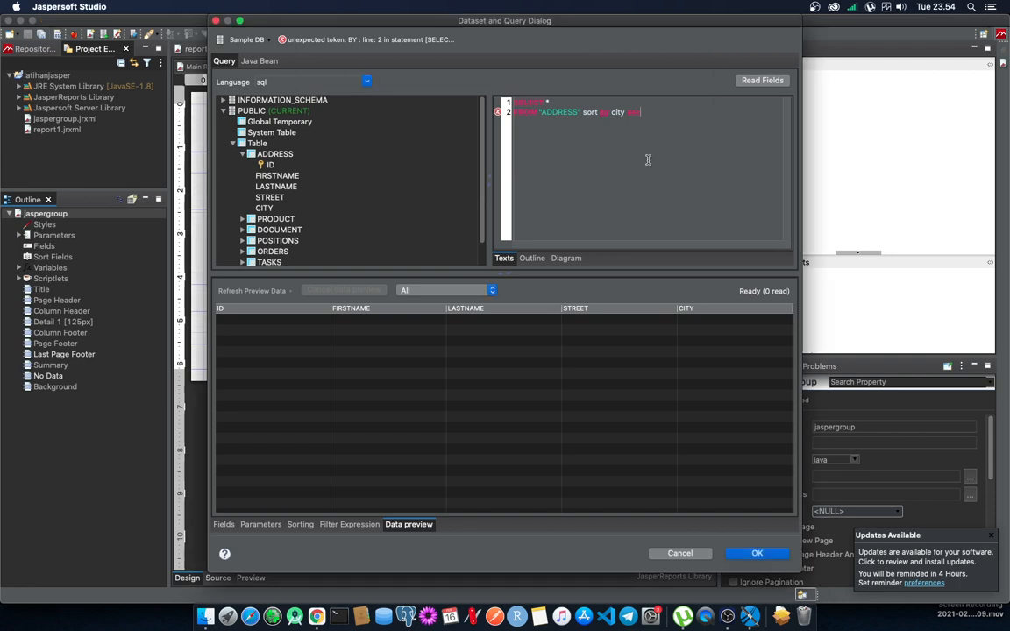
# Replace "sort" with "order" in the query, reread the fields and refresh the data preview.
pyautogui.doubleClick(591, 113)
pyautogui.write('order')
pyautogui.click(748, 81)
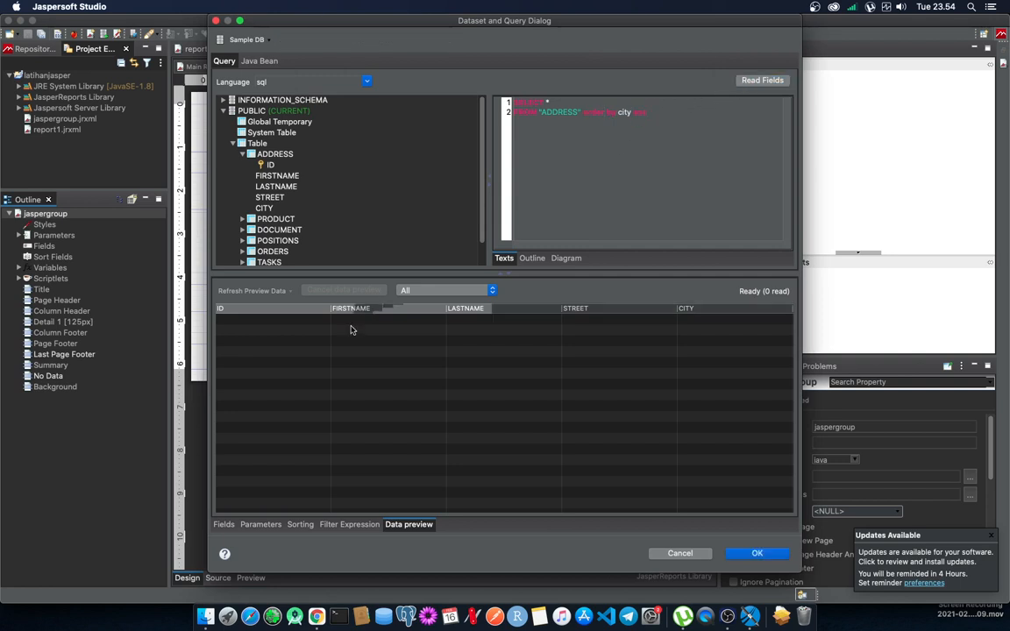
pyautogui.click(243, 293)
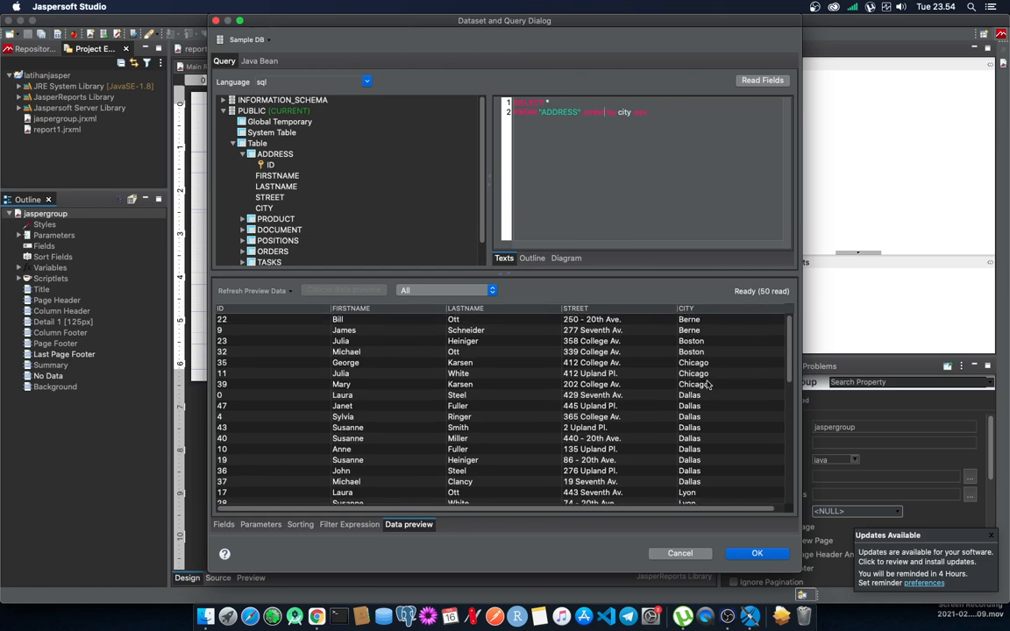
# Check the order of the previewed records by city and confirm the dataset and query settings.
pyautogui.scroll(-2, 708, 384)
pyautogui.scroll(2, 708, 383)
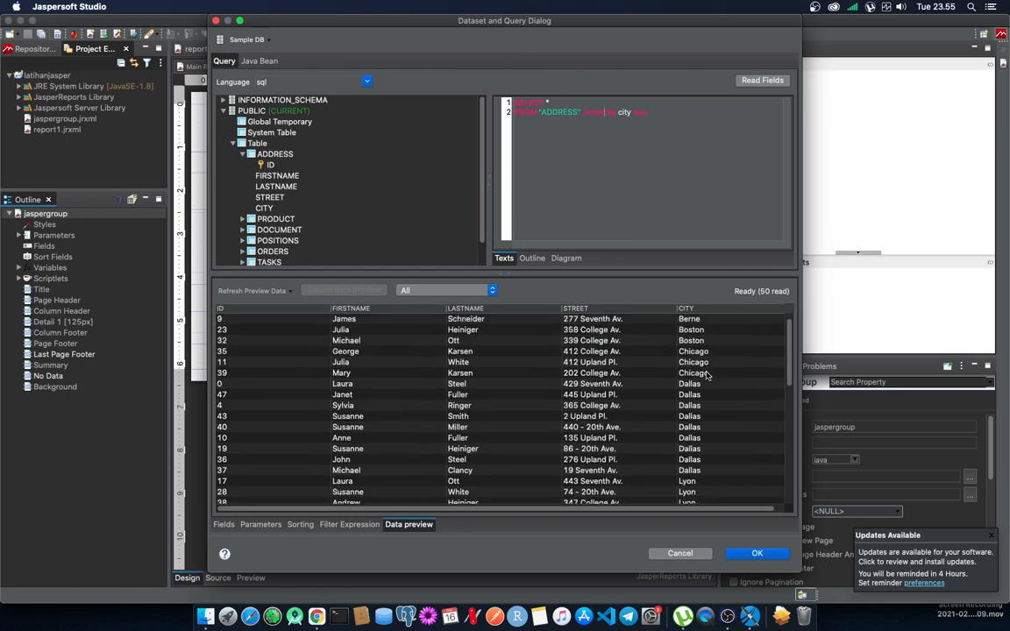
pyautogui.scroll(-10, 708, 377)
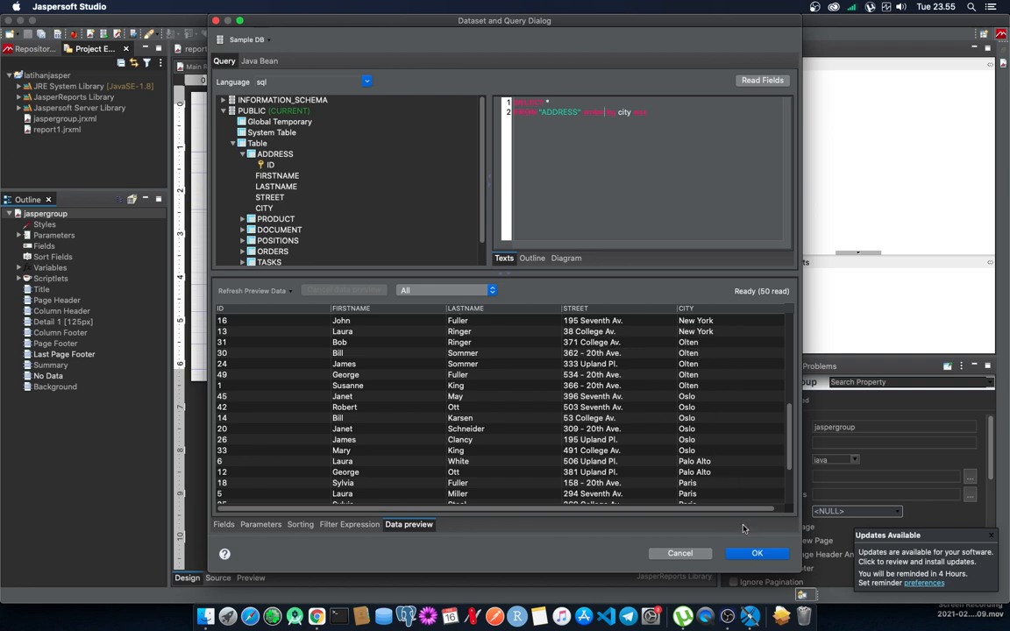
pyautogui.click(756, 554)
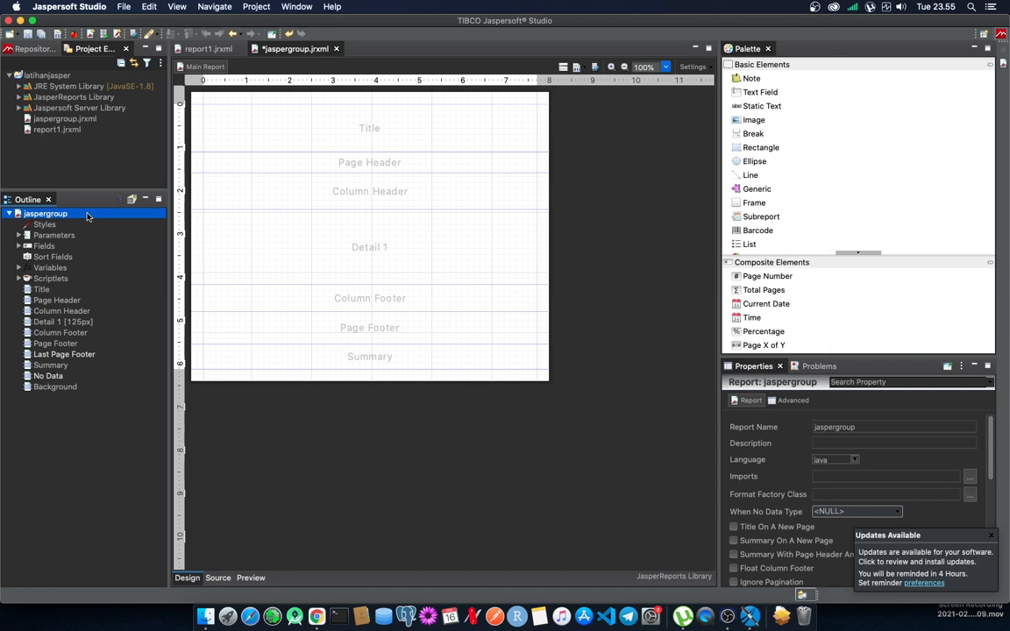
# Delete the Summary band from the jaspergroup report.
pyautogui.click(50, 364)
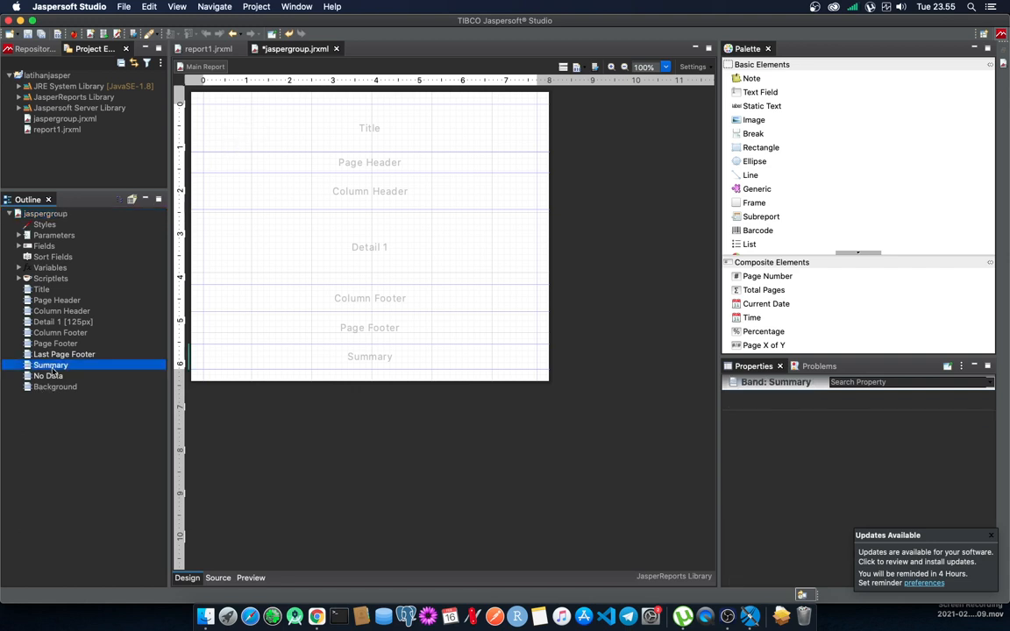
pyautogui.rightClick(53, 364)
pyautogui.click(78, 407)
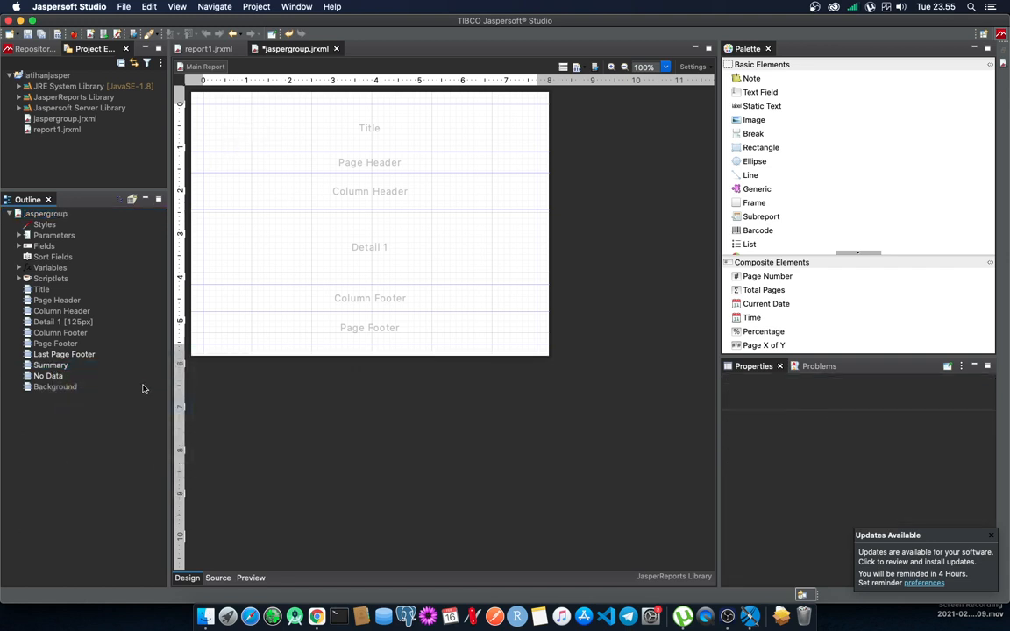
# Delete the Page Footer and Column Footer bands from the jaspergroup report.
pyautogui.click(63, 345)
pyautogui.rightClick(64, 346)
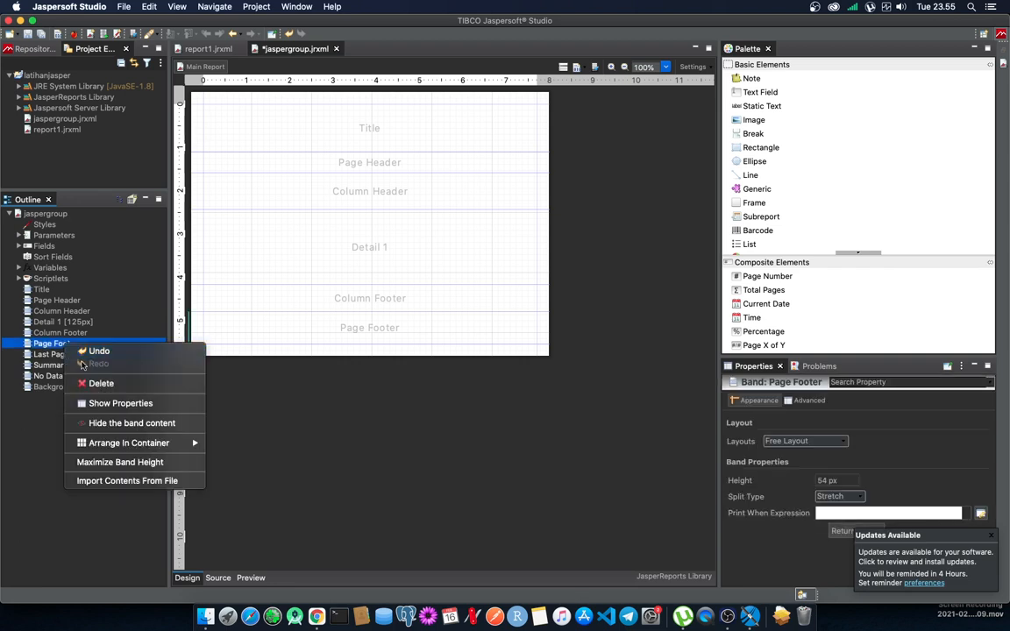
pyautogui.click(85, 382)
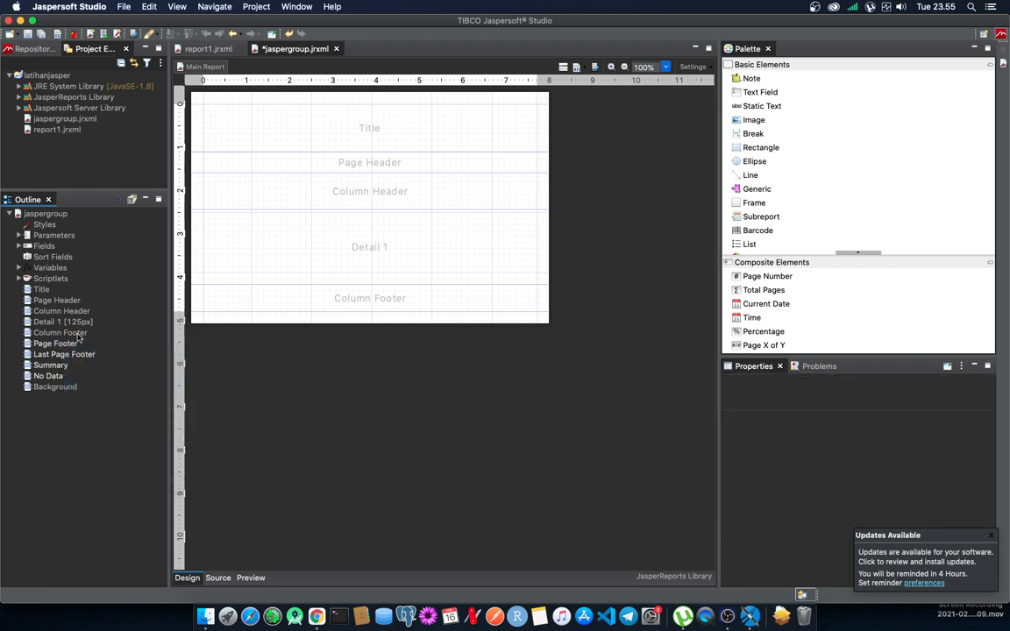
pyautogui.rightClick(77, 334)
pyautogui.click(88, 372)
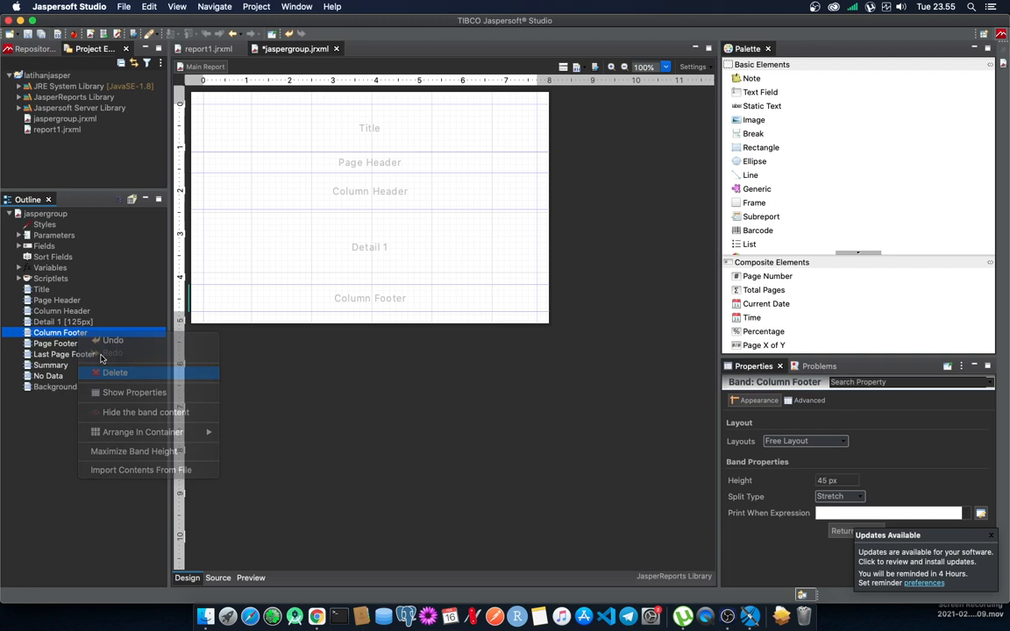
# Delete the Column Header and Page Header bands from the jaspergroup report.
pyautogui.click(77, 311)
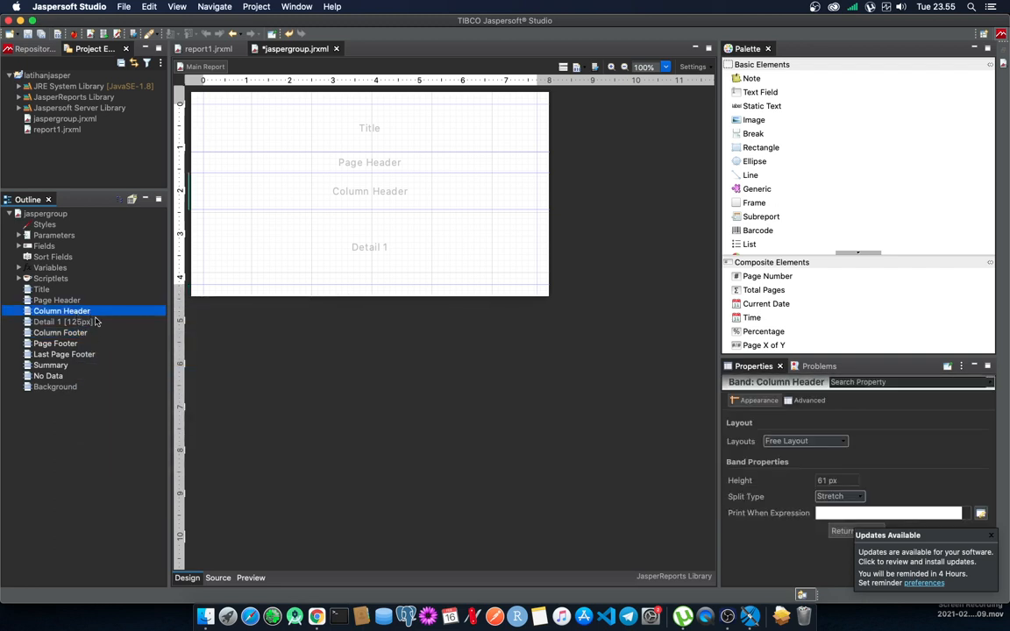
pyautogui.rightClick(103, 308)
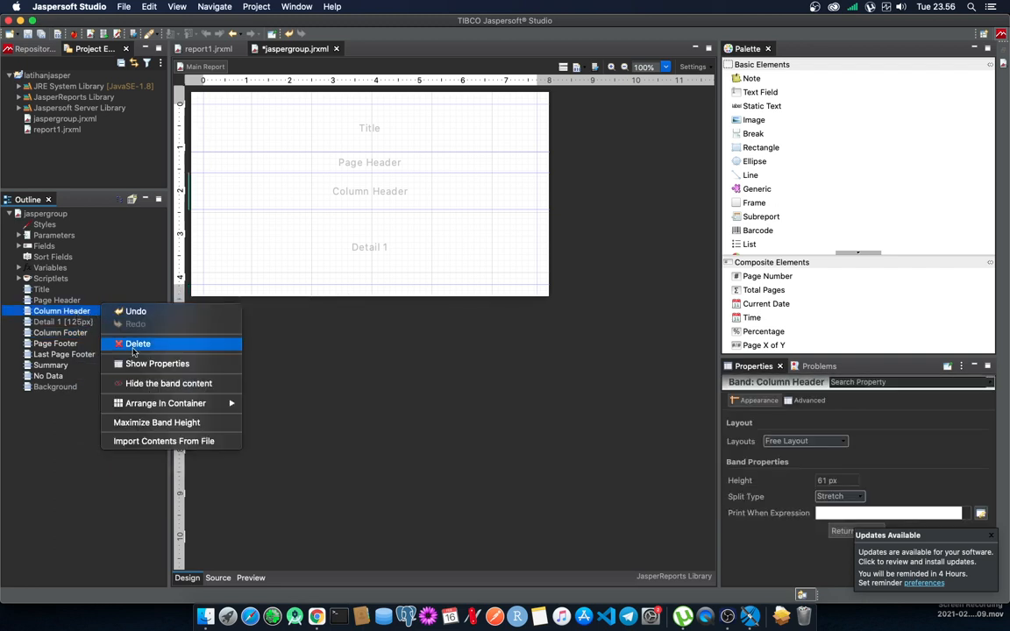
pyautogui.click(136, 345)
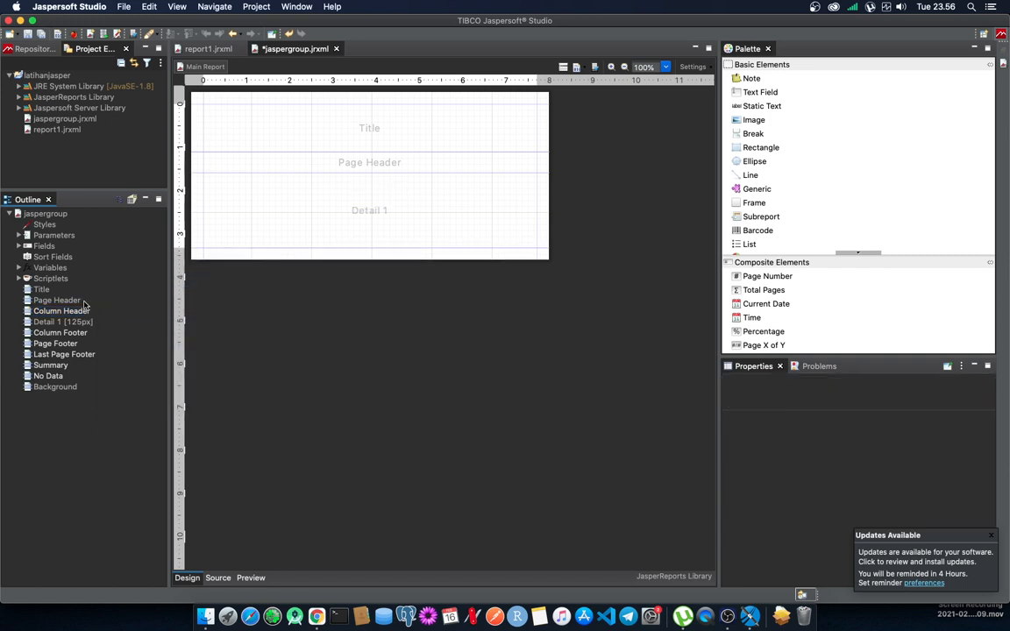
pyautogui.rightClick(86, 301)
pyautogui.click(112, 341)
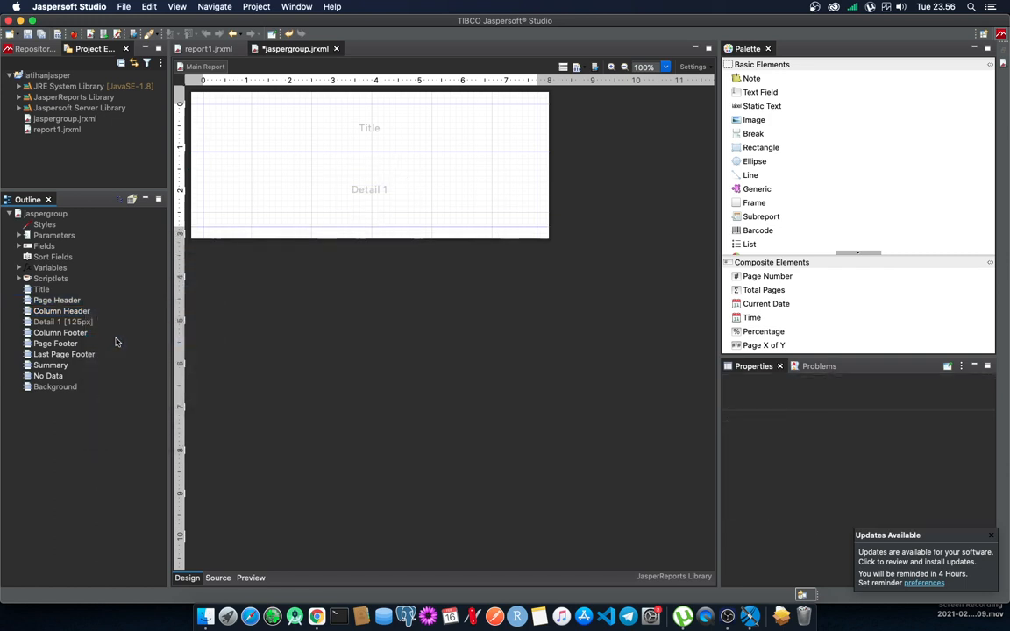
# Delete the Title band and shrink the Detail 1 band to about 73 px high.
pyautogui.rightClick(66, 290)
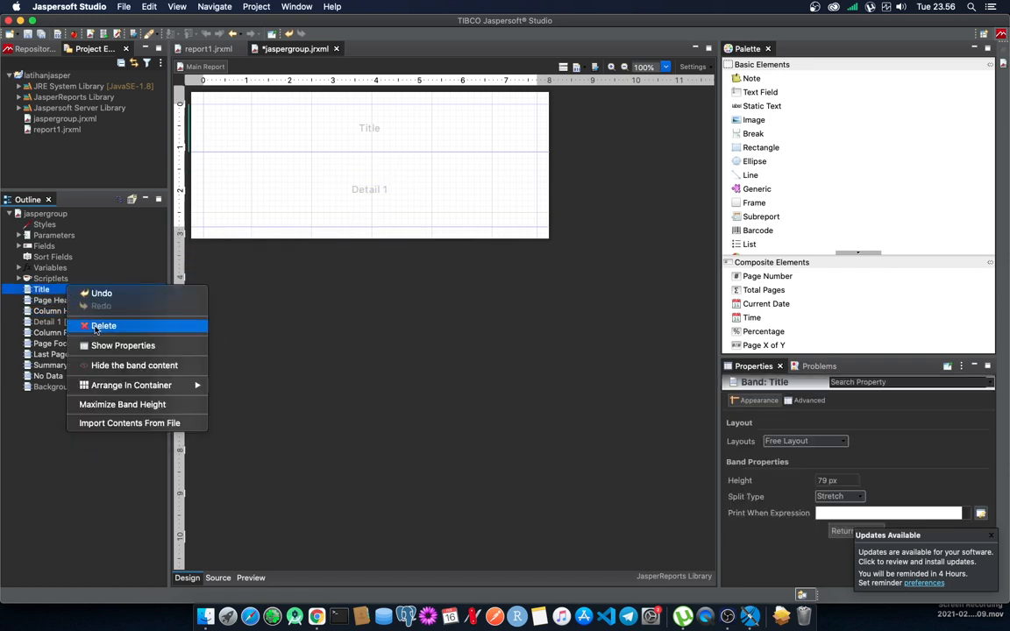
pyautogui.click(104, 326)
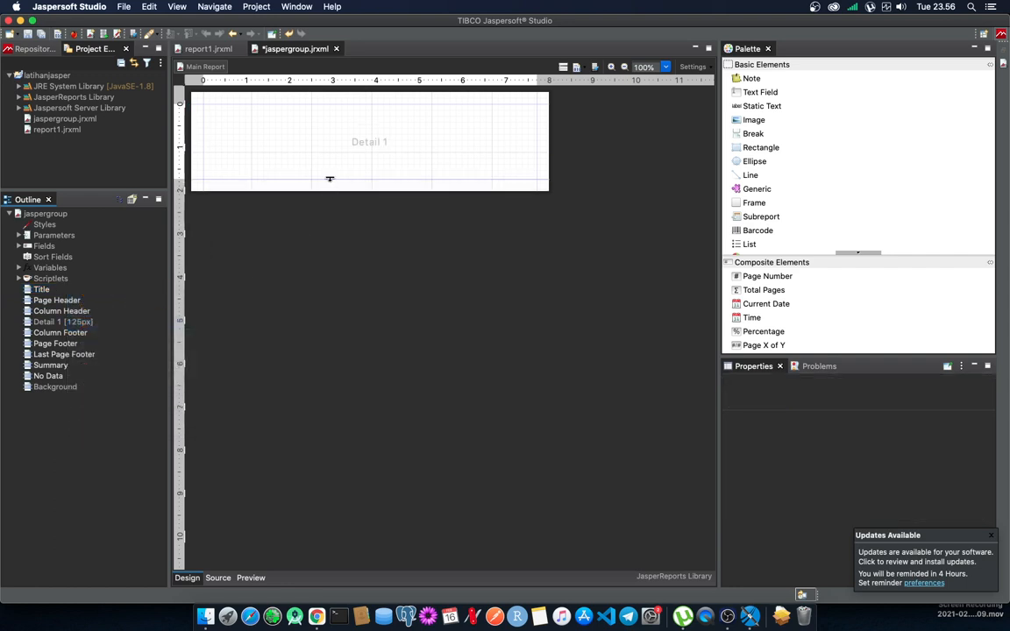
pyautogui.moveTo(329, 176); pyautogui.dragTo(304, 155)
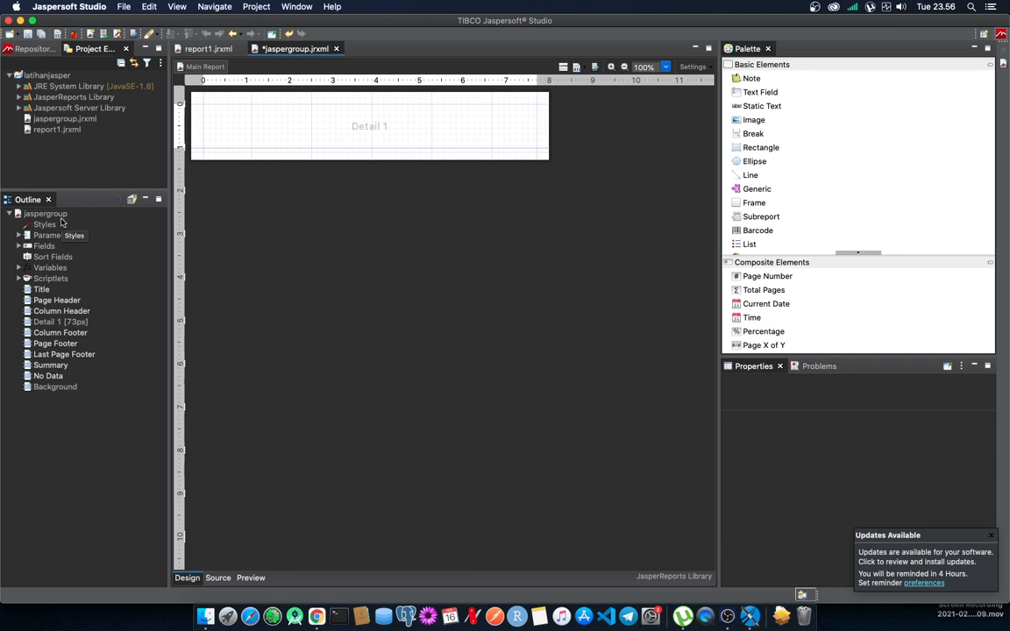
# Create a group in the jaspergroup report based on the CITY report object.
pyautogui.click(46, 214)
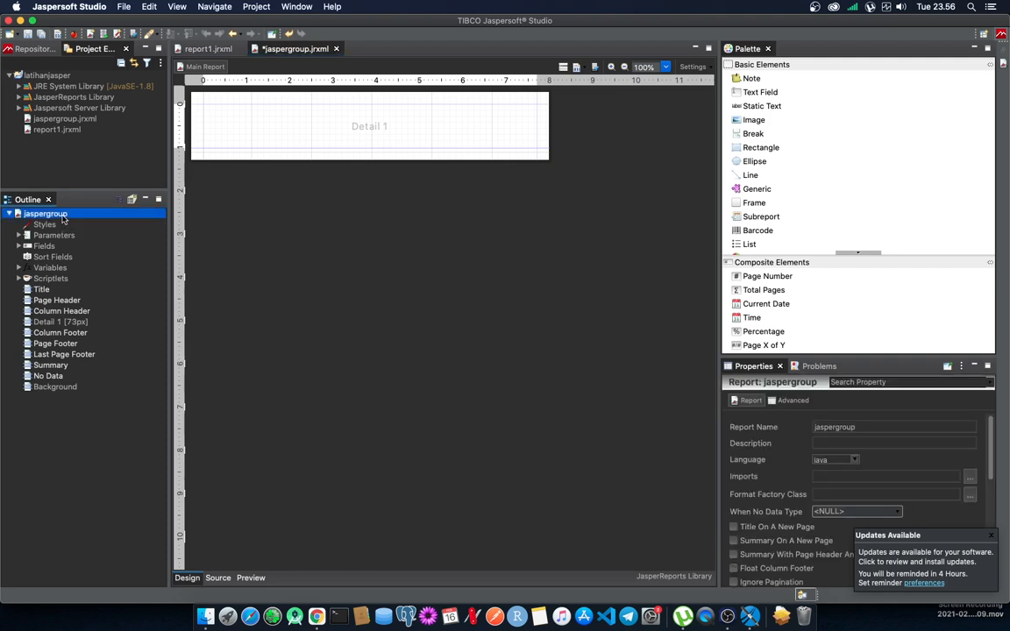
pyautogui.rightClick(62, 220)
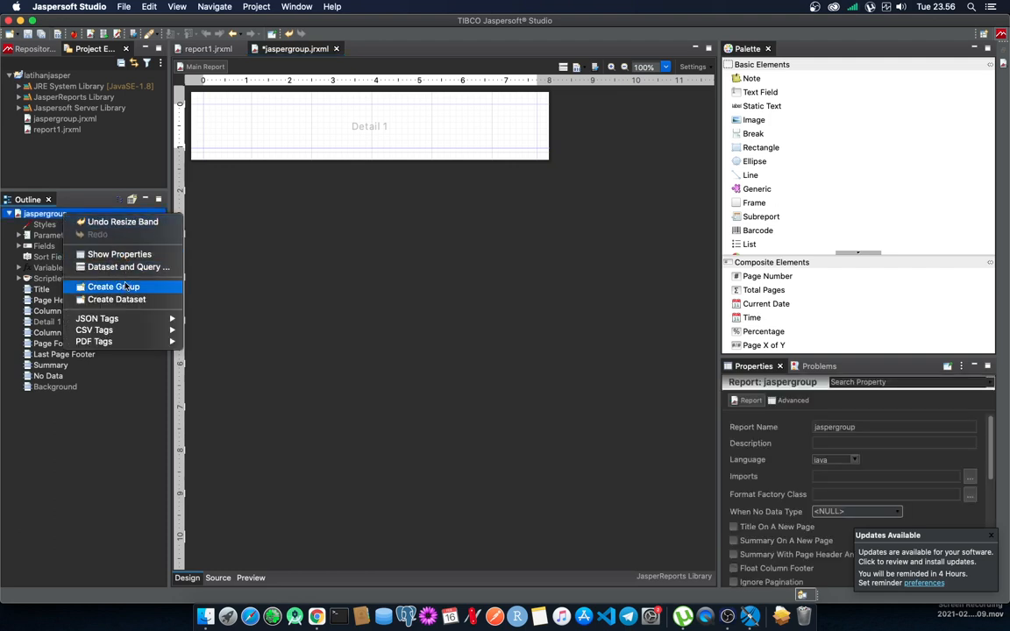
pyautogui.click(113, 286)
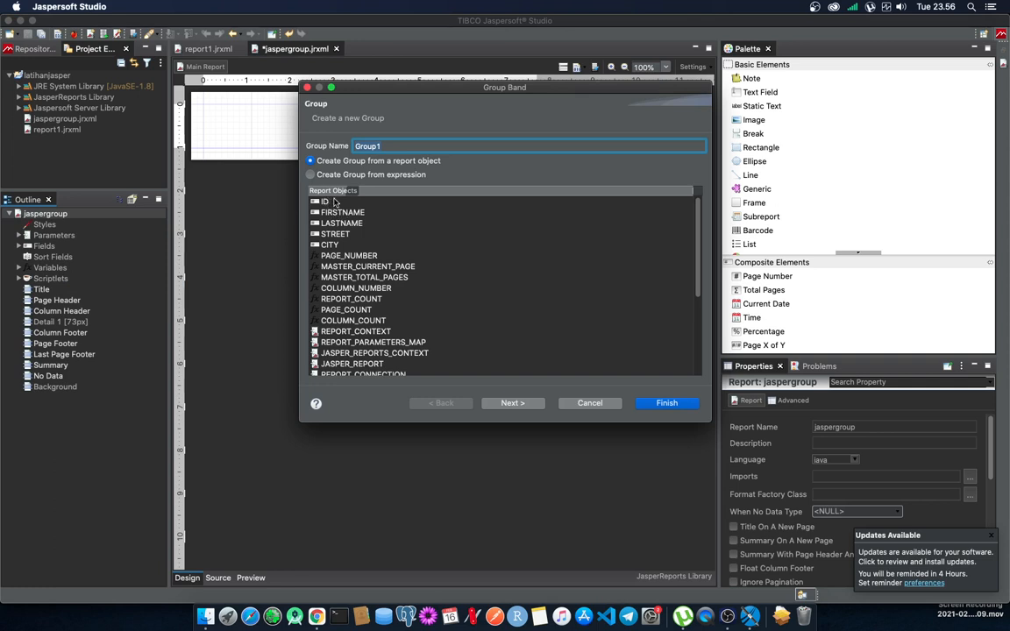
pyautogui.click(335, 246)
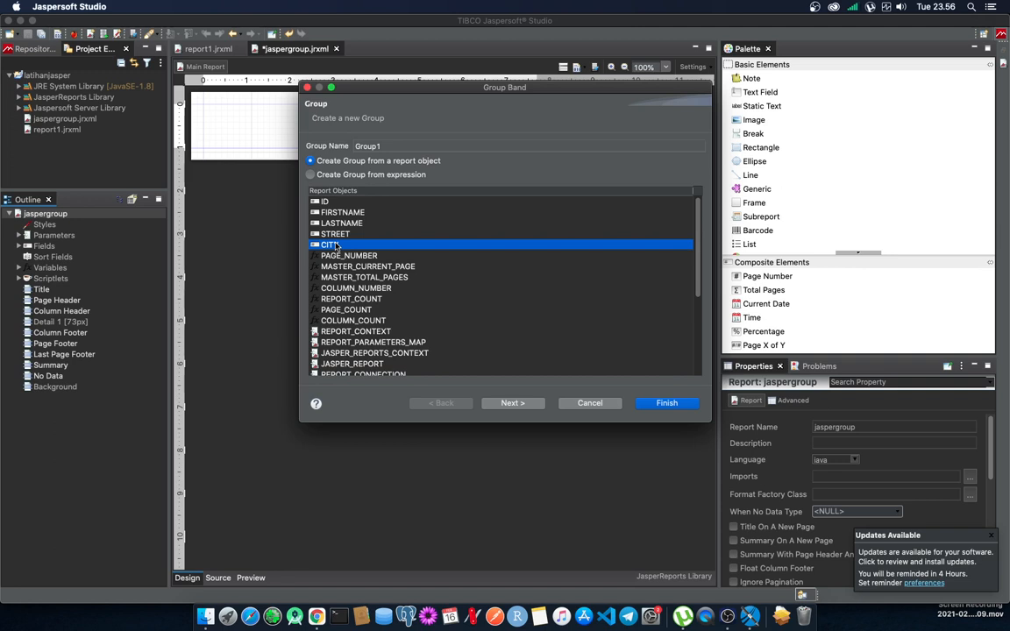
pyautogui.click(638, 403)
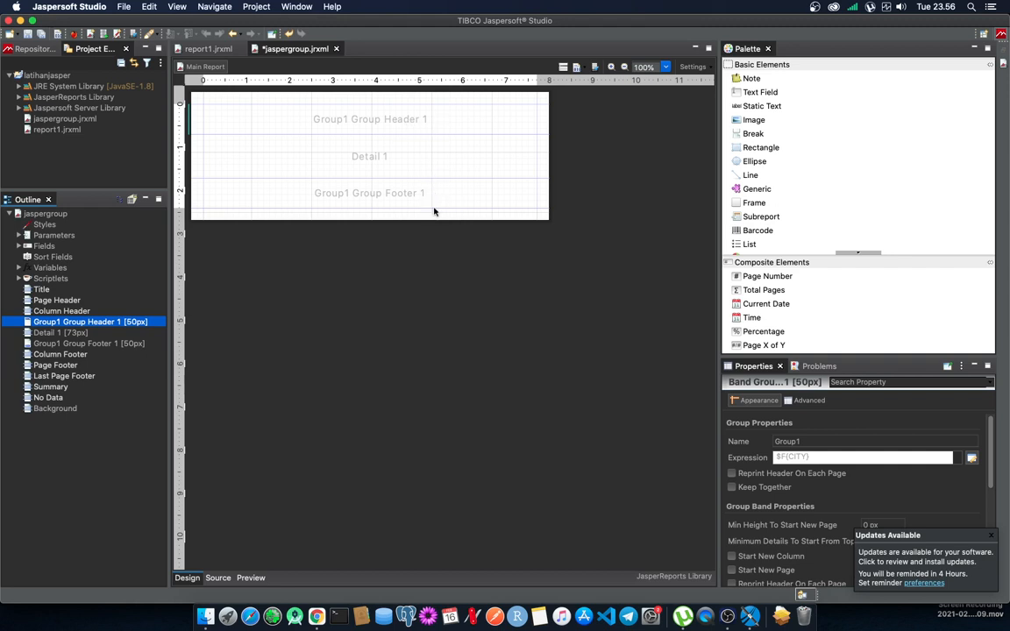
# Show the new group header's properties and rename the group as city.
pyautogui.rightClick(86, 324)
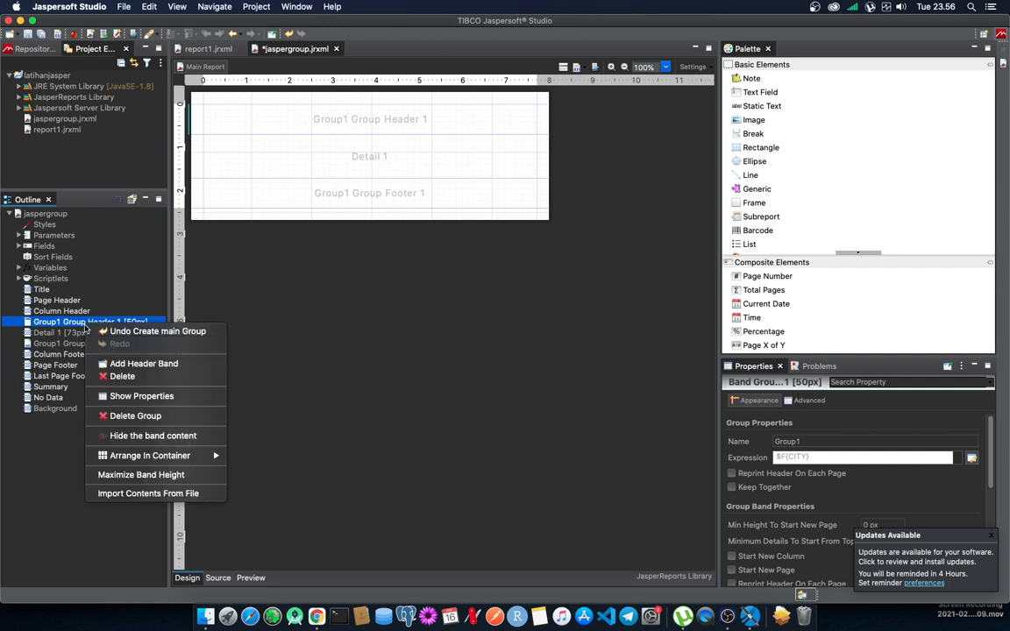
pyautogui.click(110, 400)
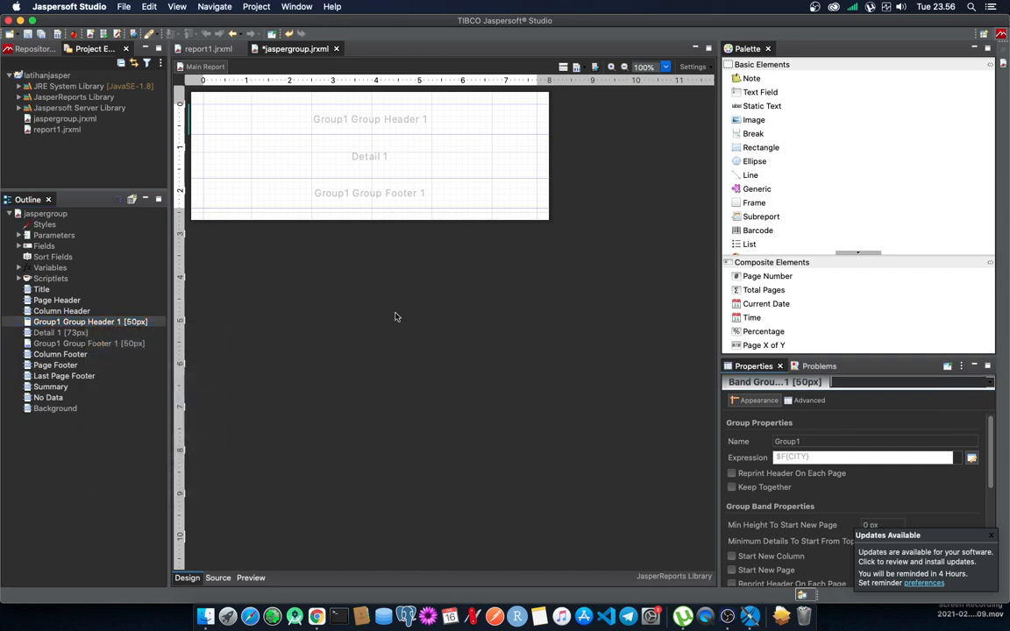
pyautogui.click(780, 442)
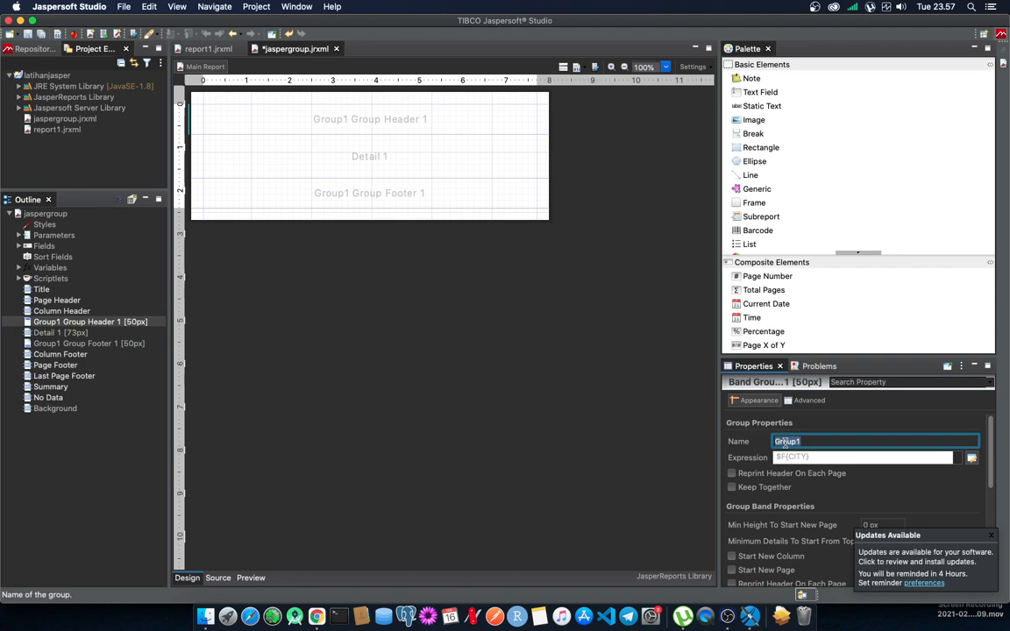
pyautogui.write('city')
pyautogui.click(606, 444)
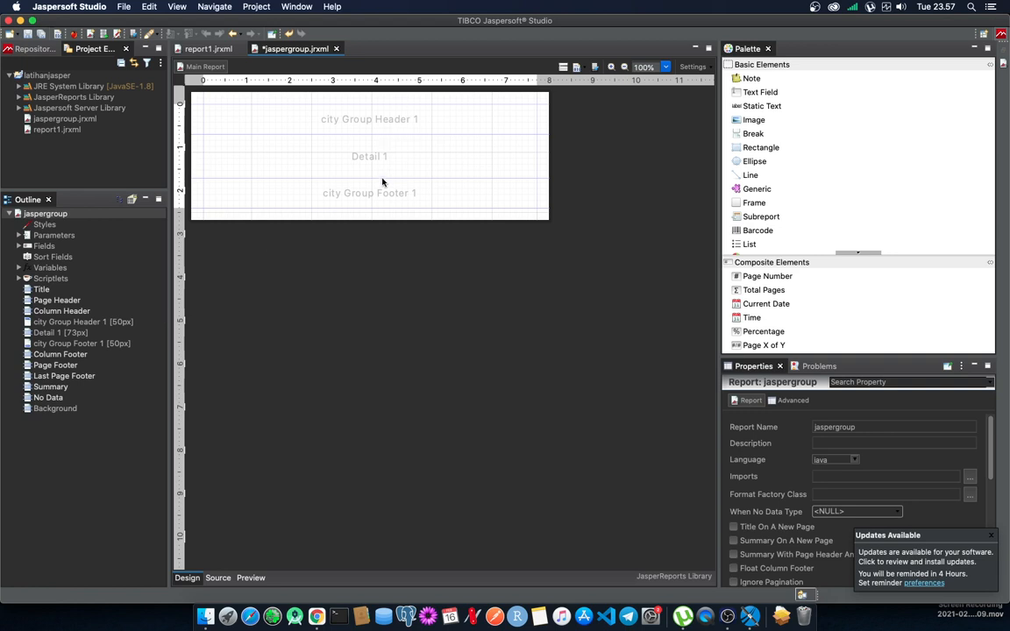
# Enlarge the Detail 1 band to about 96 px and the city group header band to about 105 px.
pyautogui.moveTo(382, 181); pyautogui.dragTo(383, 195)
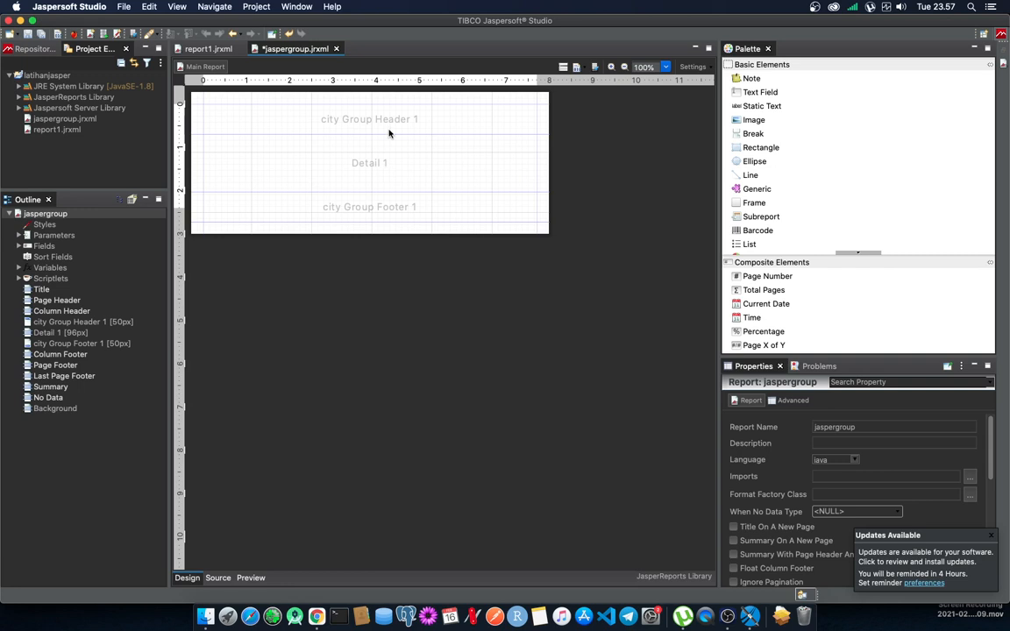
pyautogui.moveTo(389, 134); pyautogui.dragTo(391, 167)
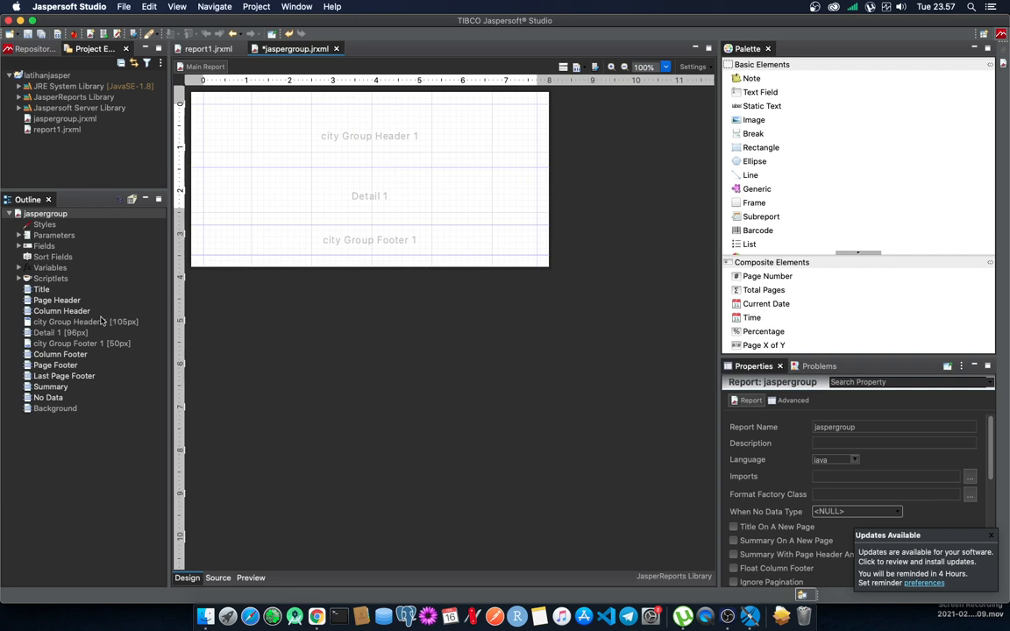
# Add the FIRSTNAME, LASTNAME and STREET fields along the upper edge of Detail 1 at x 0, 160 and 440 px.
pyautogui.click(21, 248)
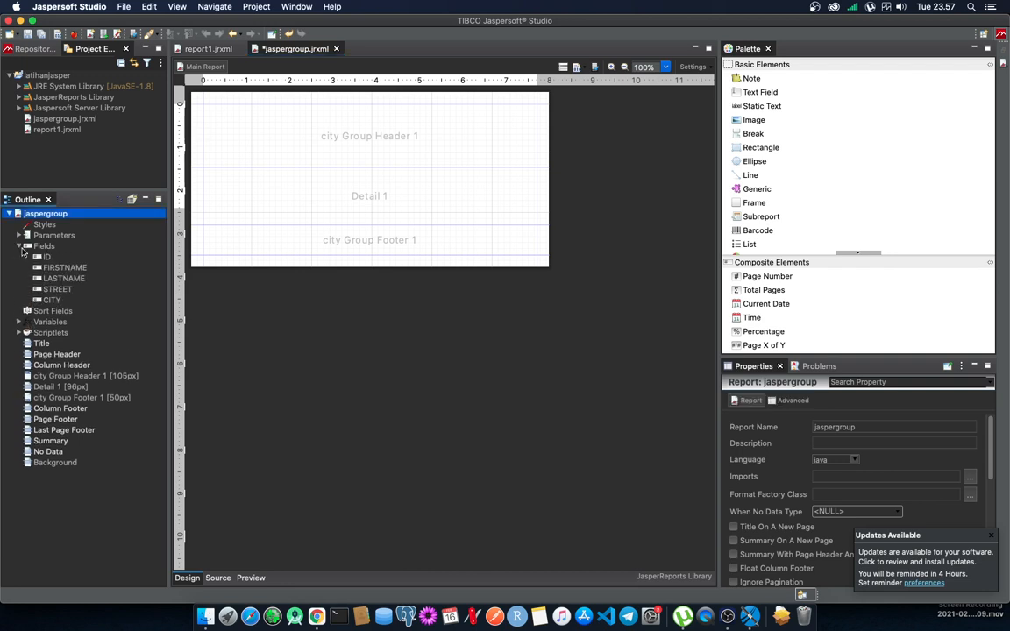
pyautogui.moveTo(54, 267); pyautogui.dragTo(236, 156)
pyautogui.click(203, 184)
pyautogui.moveTo(264, 192); pyautogui.dragTo(233, 177)
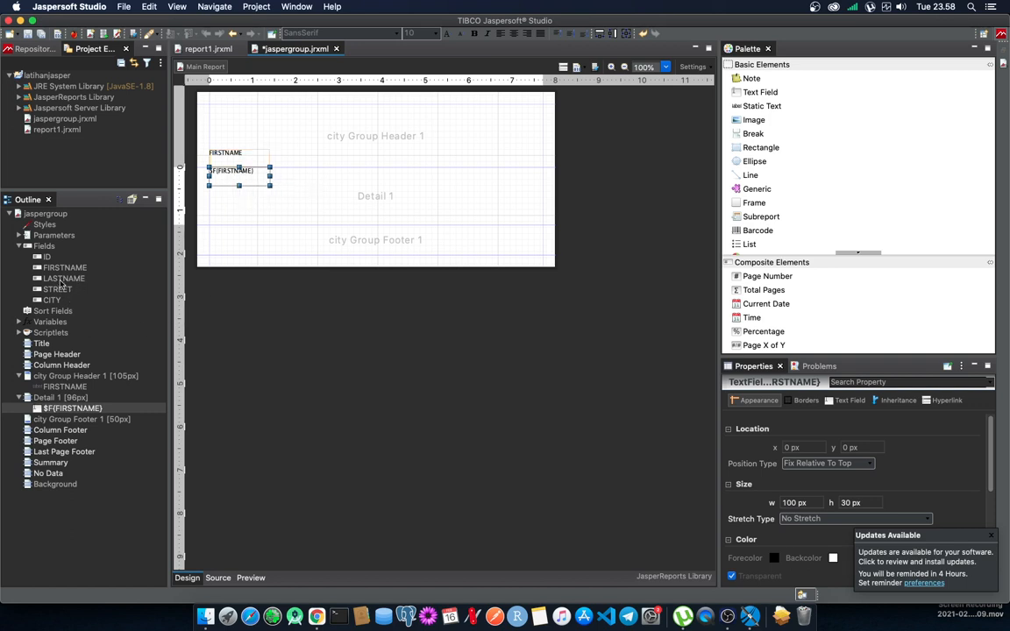
pyautogui.moveTo(63, 278); pyautogui.dragTo(316, 172)
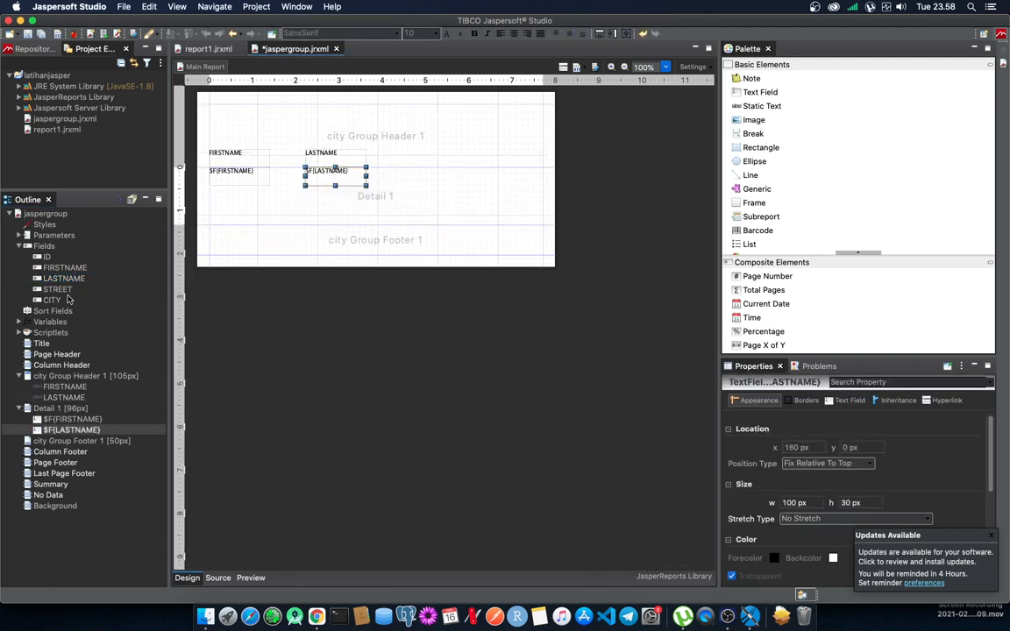
pyautogui.moveTo(57, 289); pyautogui.dragTo(478, 177)
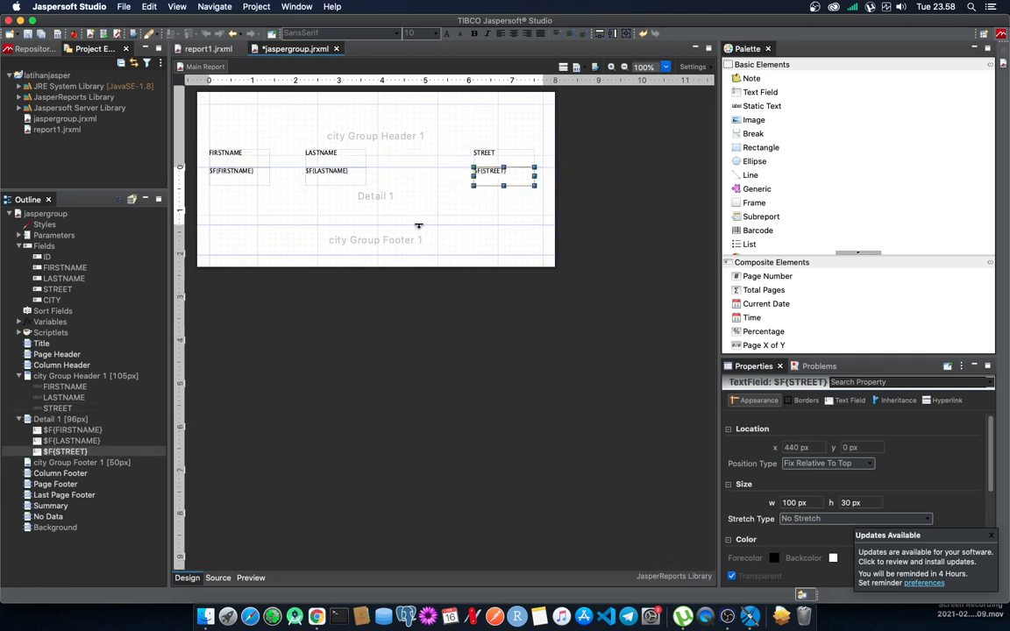
# Shrink the Detail 1 band to 30 px and preview the report before returning to its design.
pyautogui.click(254, 578)
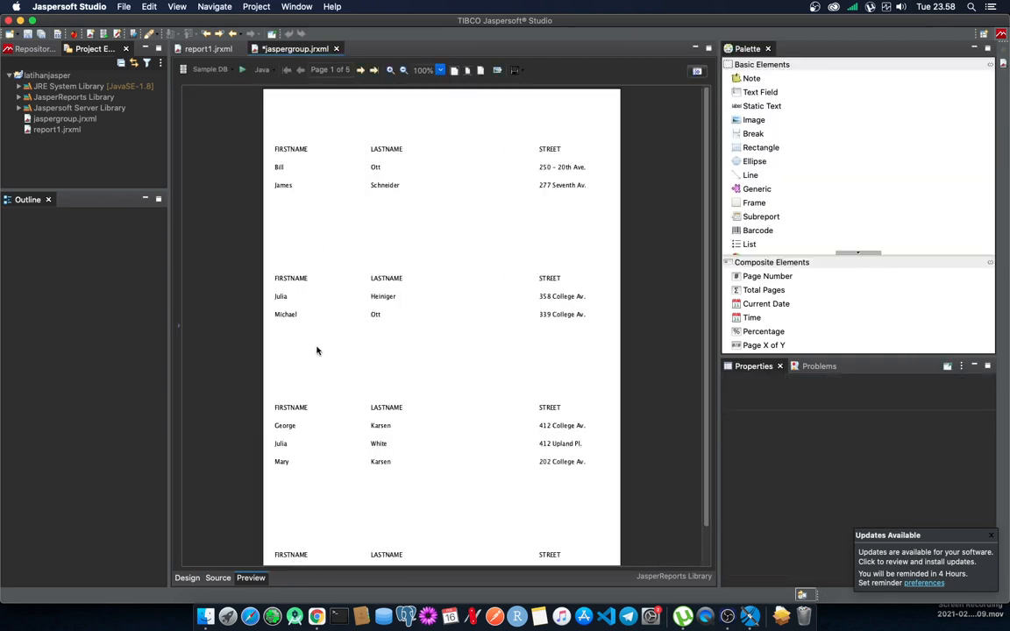
pyautogui.click(187, 578)
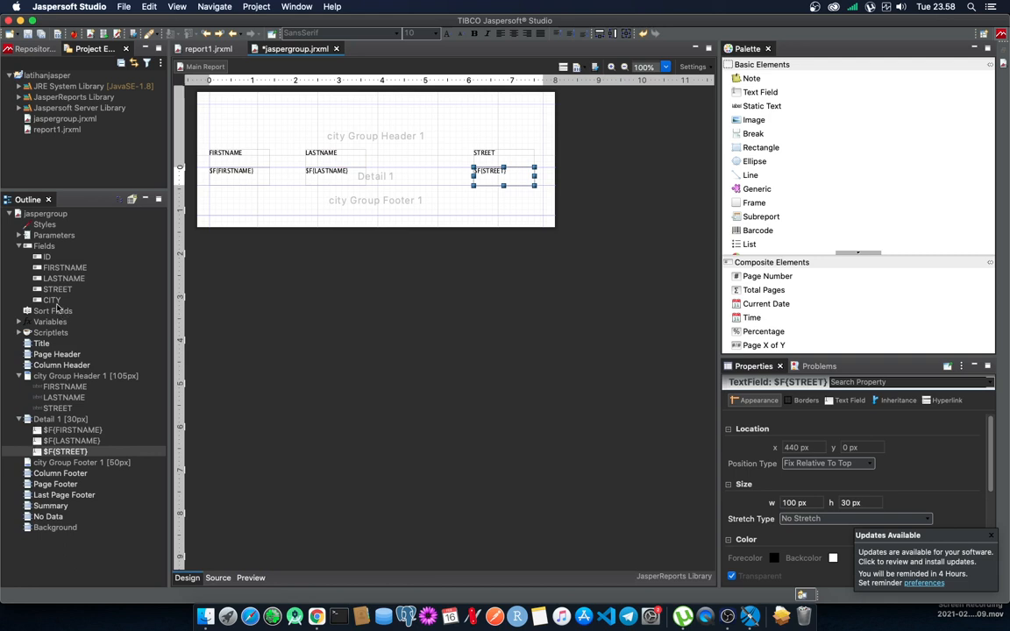
# Add the CITY field above the column labels in the city group header, with No Calculation Function.
pyautogui.click(55, 301)
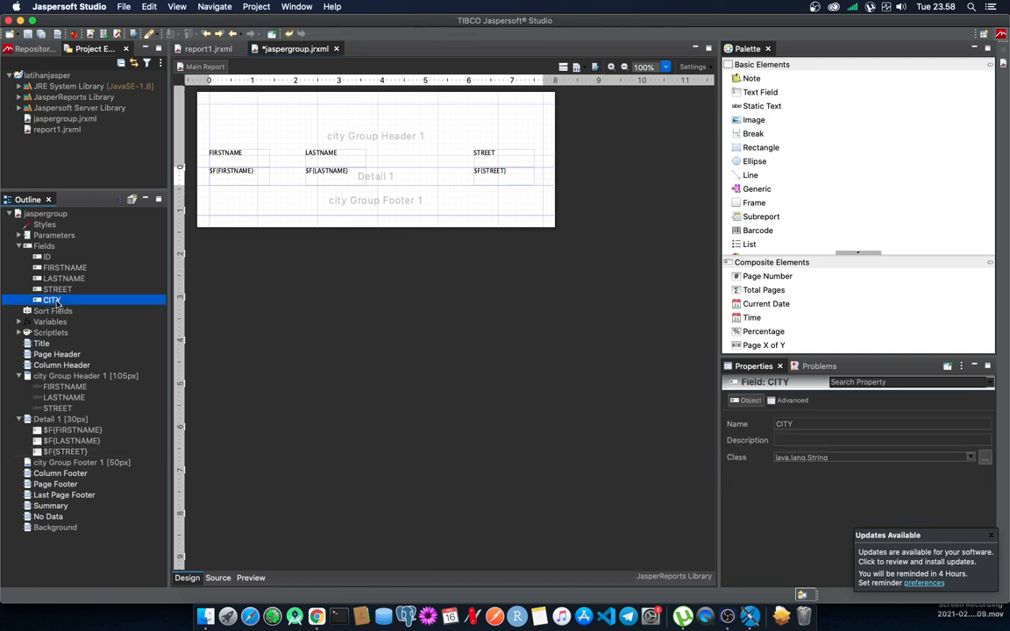
pyautogui.moveTo(55, 301); pyautogui.dragTo(244, 133)
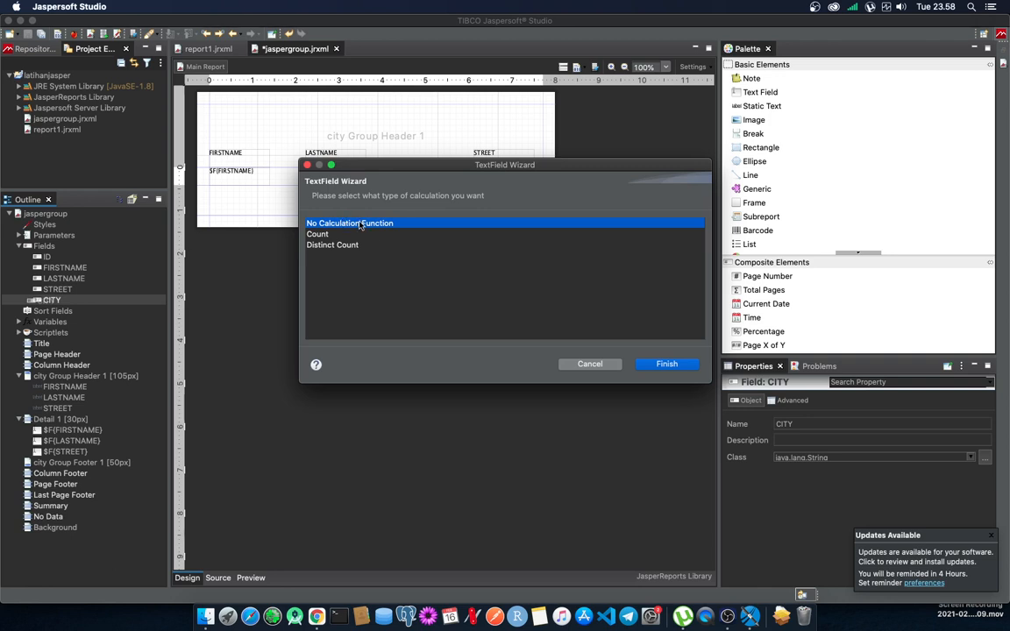
pyautogui.click(665, 365)
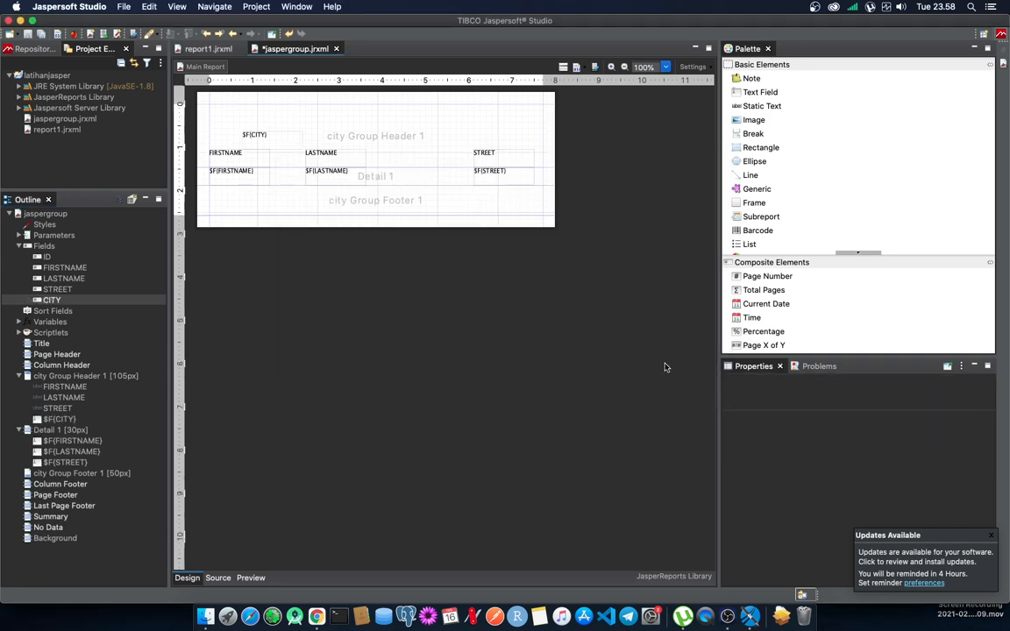
# Place the city text field at x 0, y 30 px, widen it to 550 px and make it bold.
pyautogui.moveTo(282, 139); pyautogui.dragTo(541, 131)
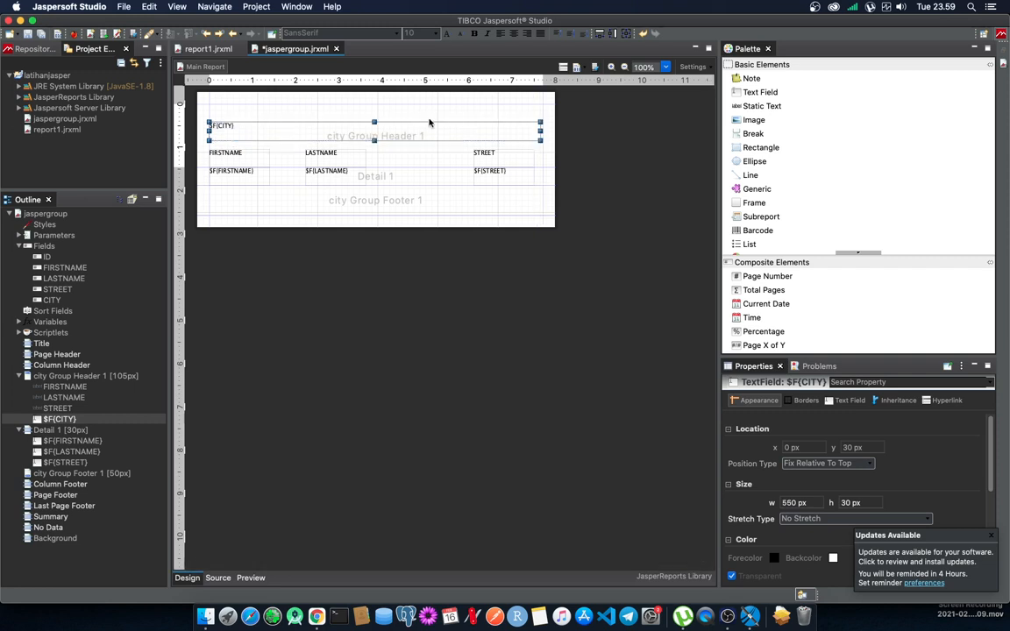
pyautogui.click(478, 34)
# Preview the report and check the records grouped under each city on the first two pages.
pyautogui.click(251, 579)
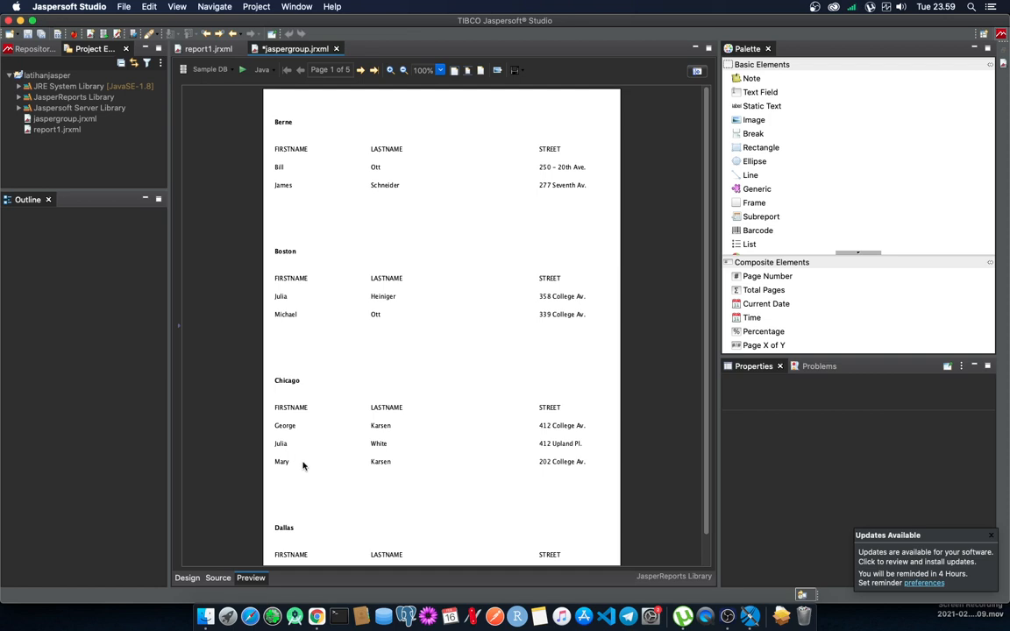
pyautogui.scroll(-2, 357, 509)
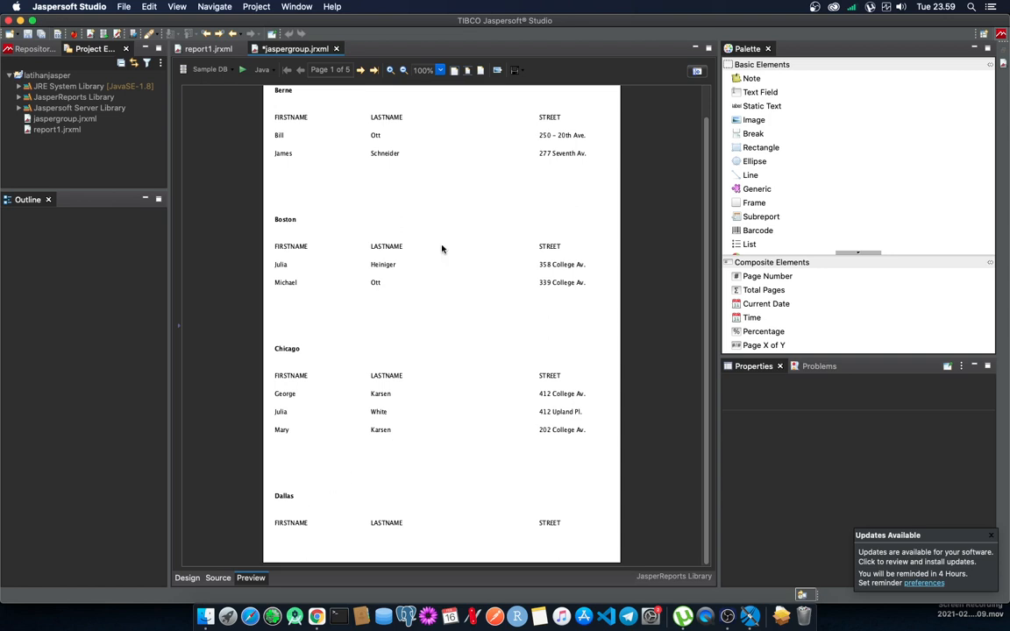
pyautogui.click(358, 71)
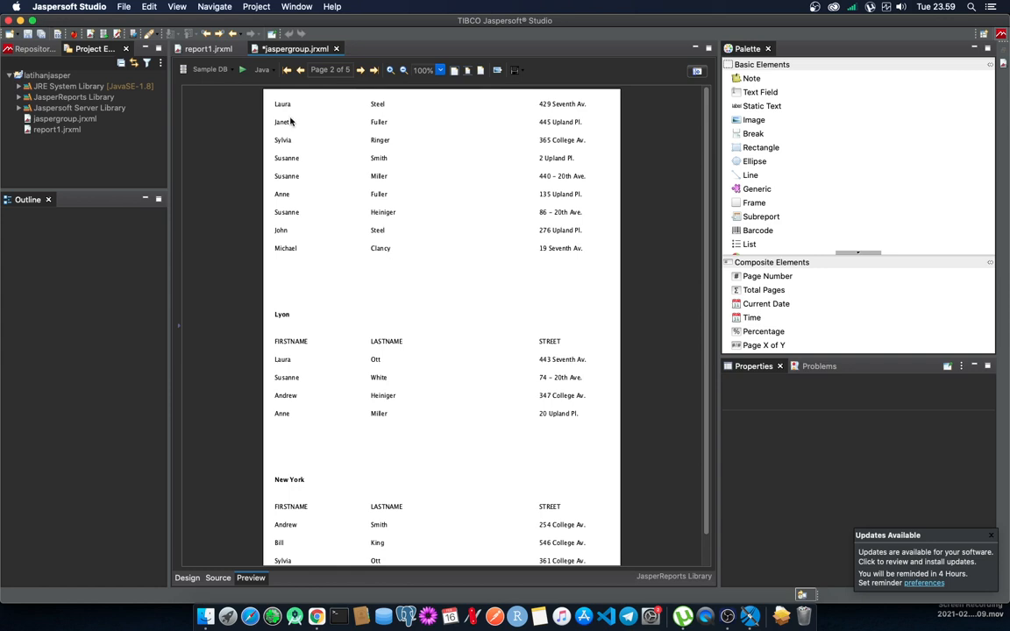
pyautogui.click(300, 71)
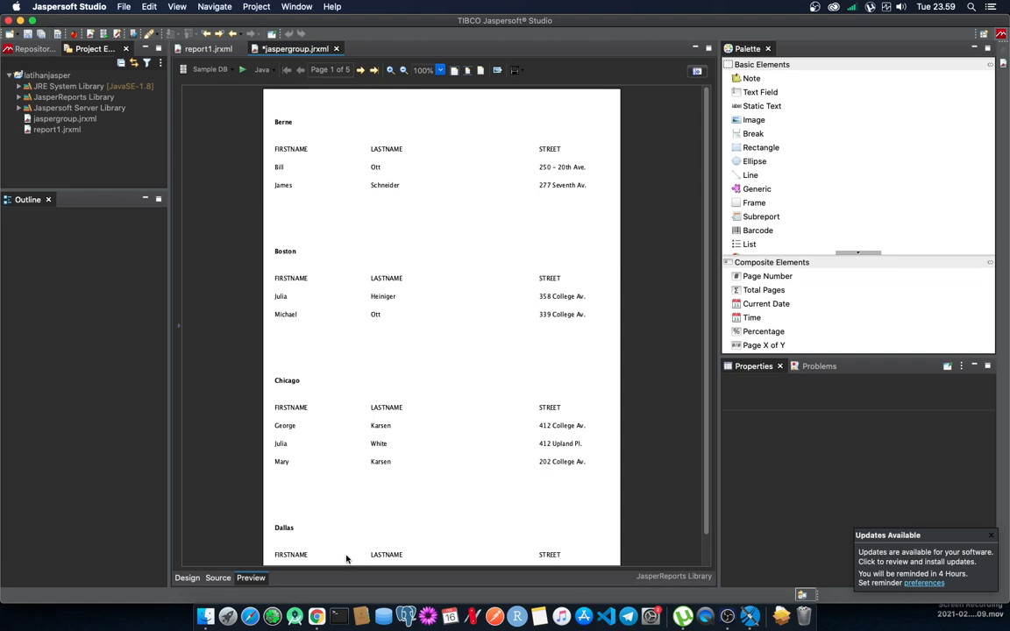
# Enable Reprint Header On Each Page for the city group header band.
pyautogui.click(361, 71)
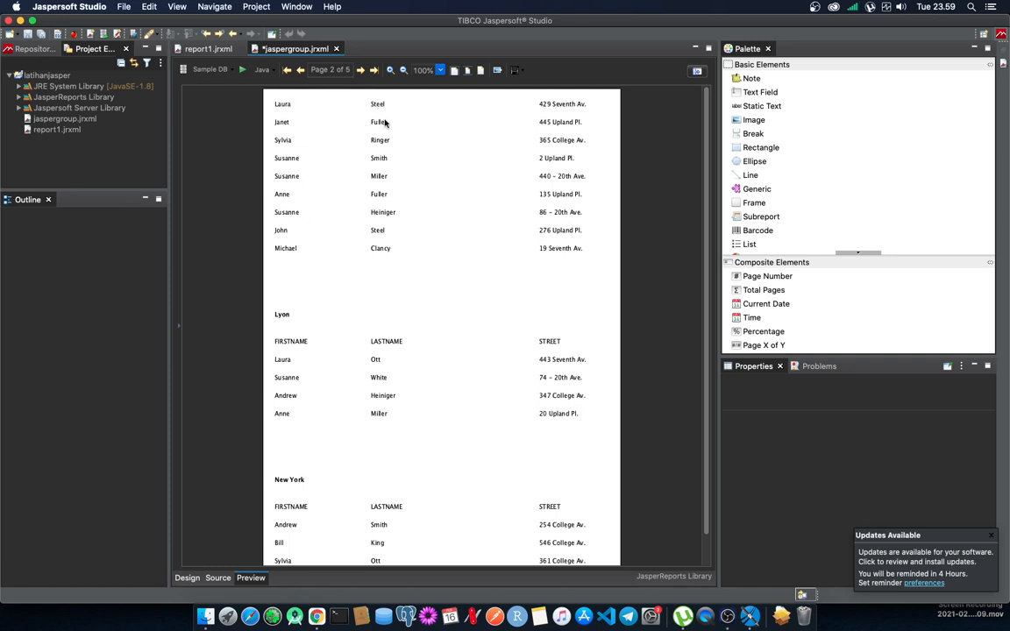
pyautogui.click(185, 579)
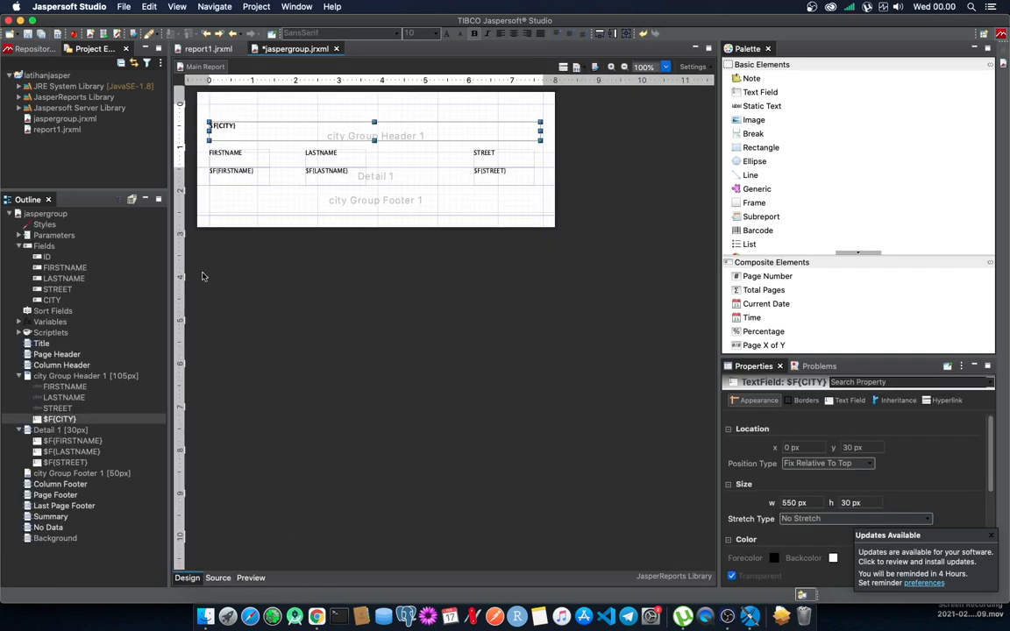
pyautogui.click(79, 375)
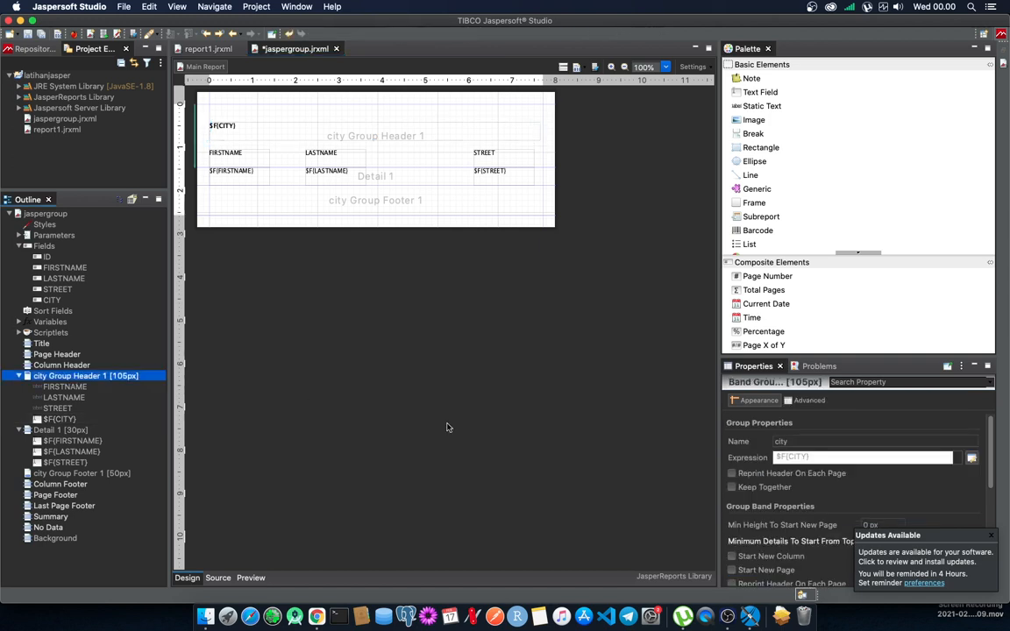
pyautogui.scroll(-1, 729, 465)
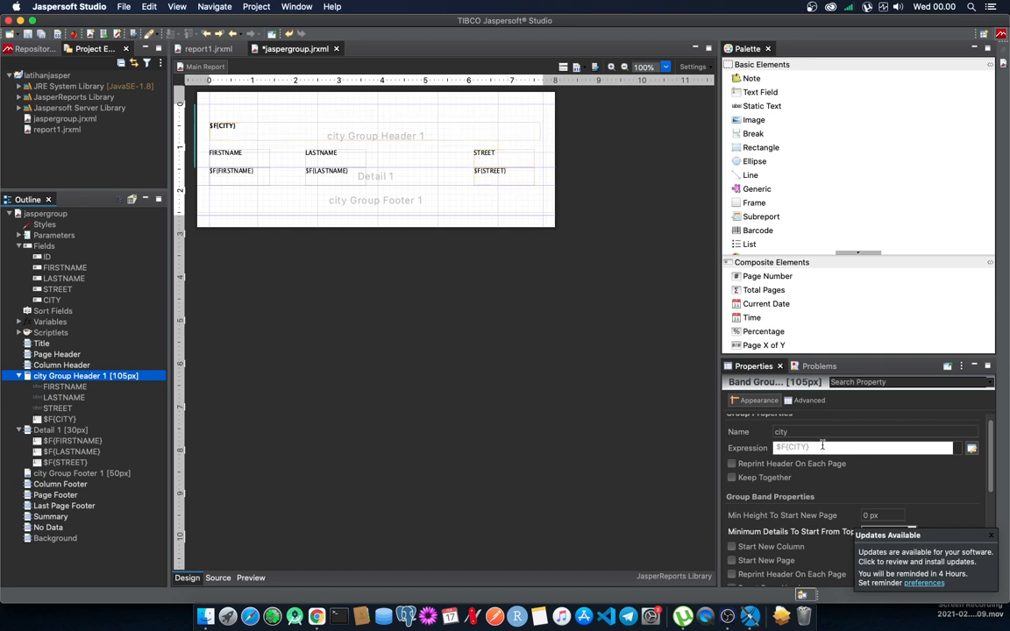
pyautogui.click(732, 468)
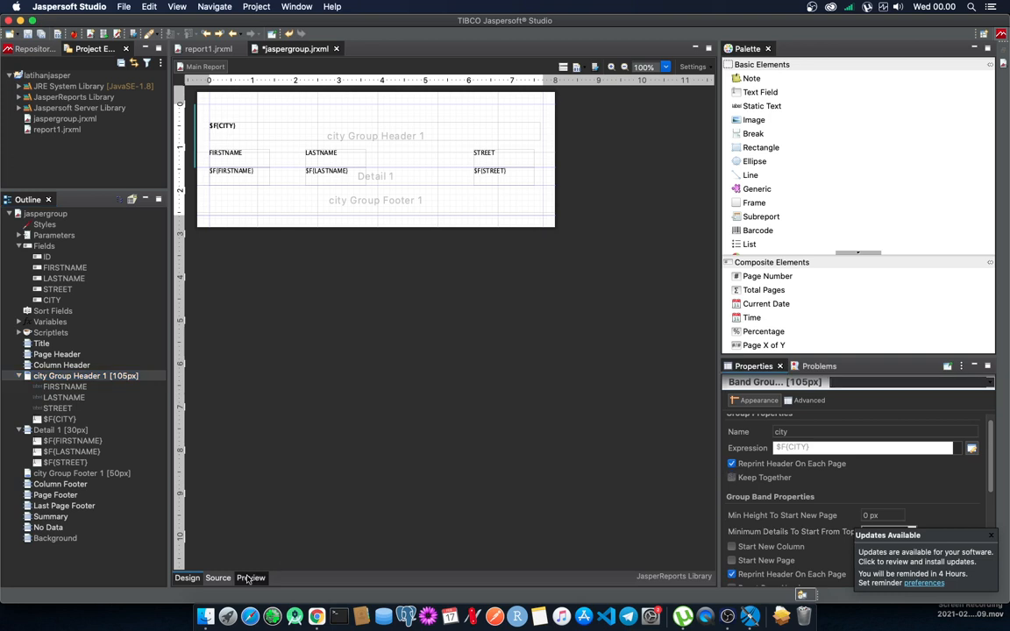
# Preview the report and check how the city heading and column labels repeat from page 1 to page 2.
pyautogui.click(250, 578)
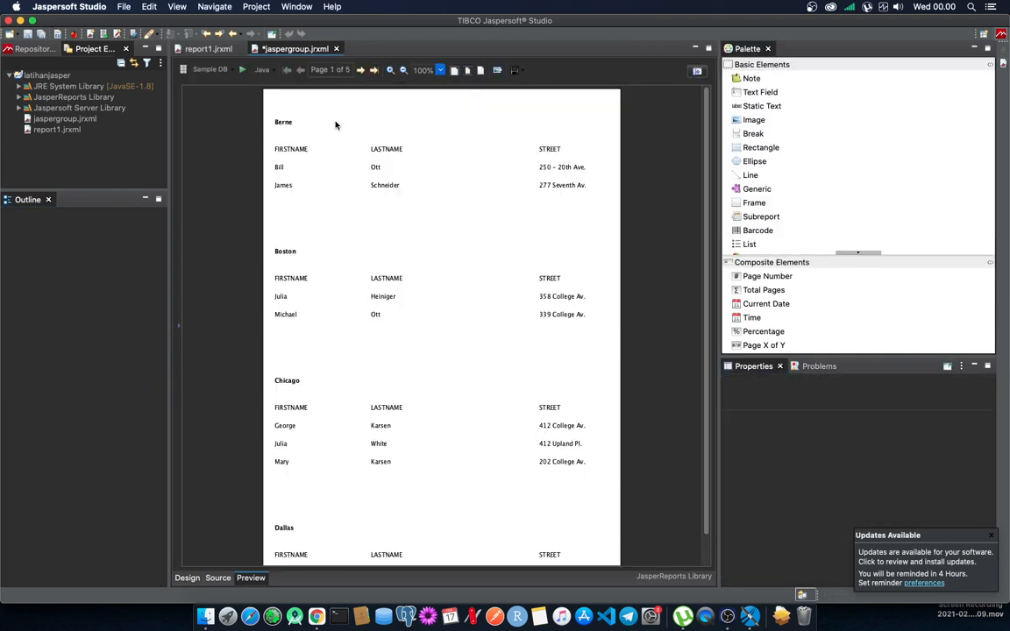
pyautogui.click(360, 69)
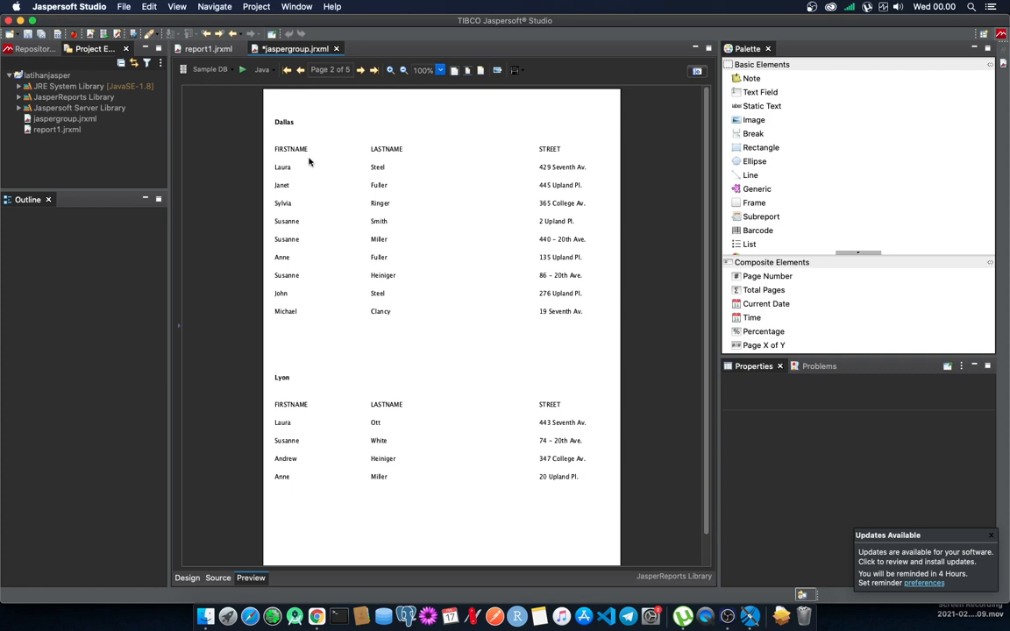
pyautogui.click(301, 72)
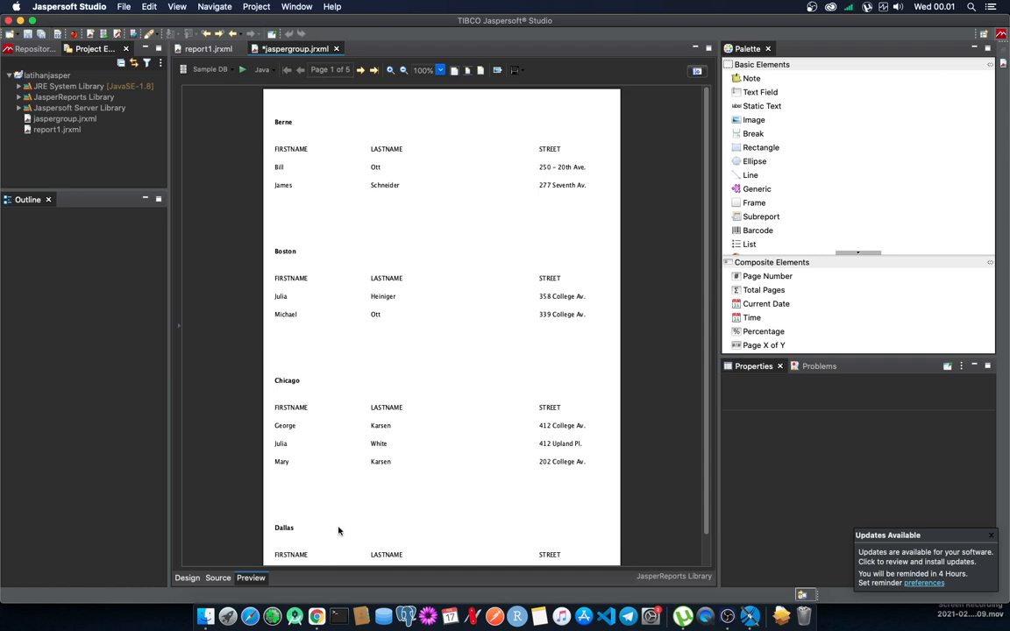
# Enable Keep Together for the city group and preview the first two pages to check its records.
pyautogui.click(187, 578)
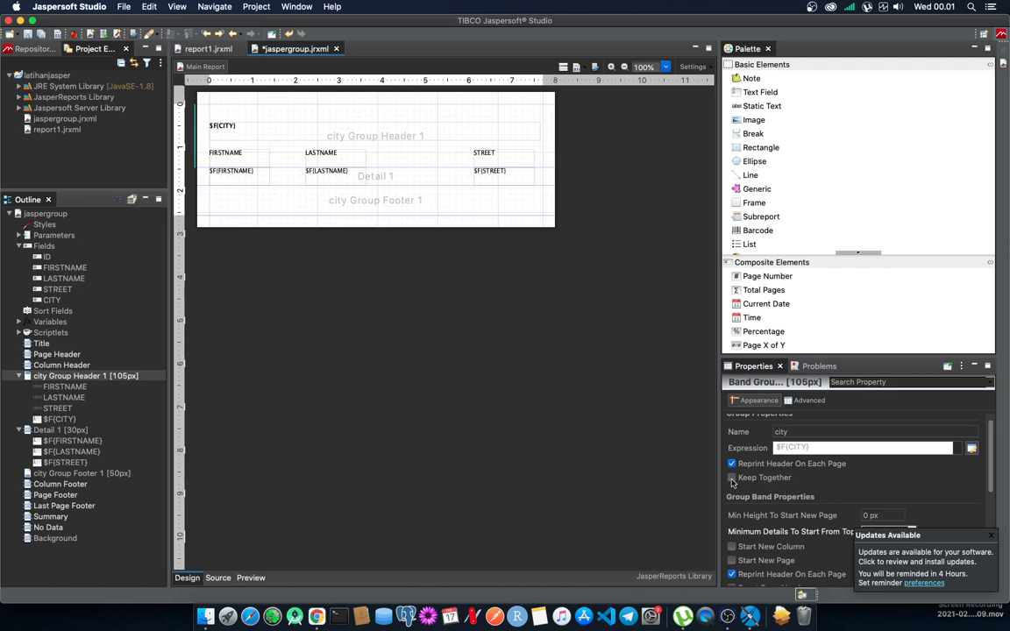
pyautogui.click(764, 479)
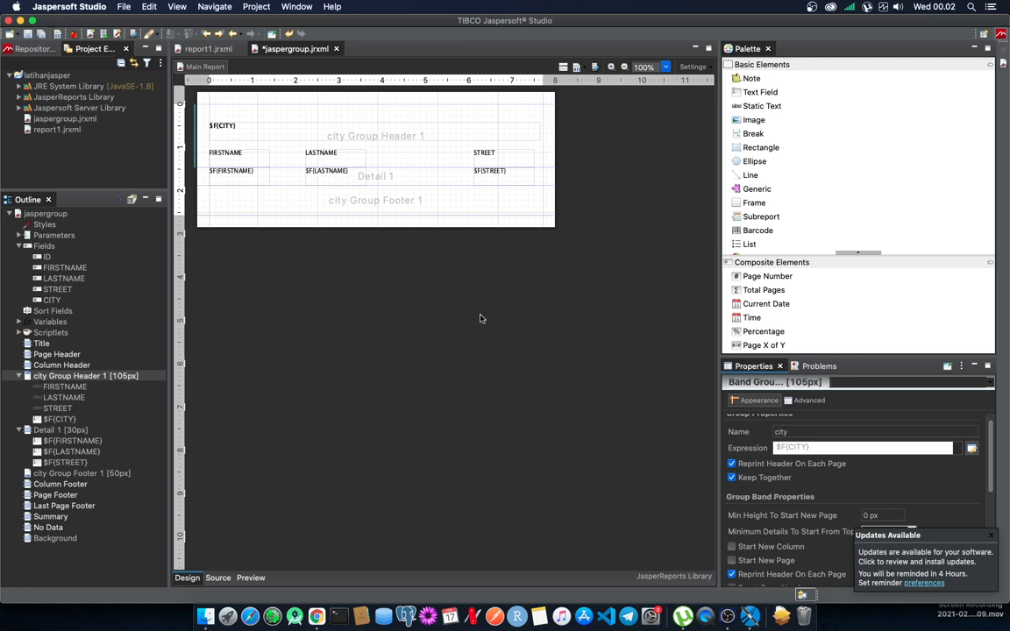
pyautogui.click(251, 578)
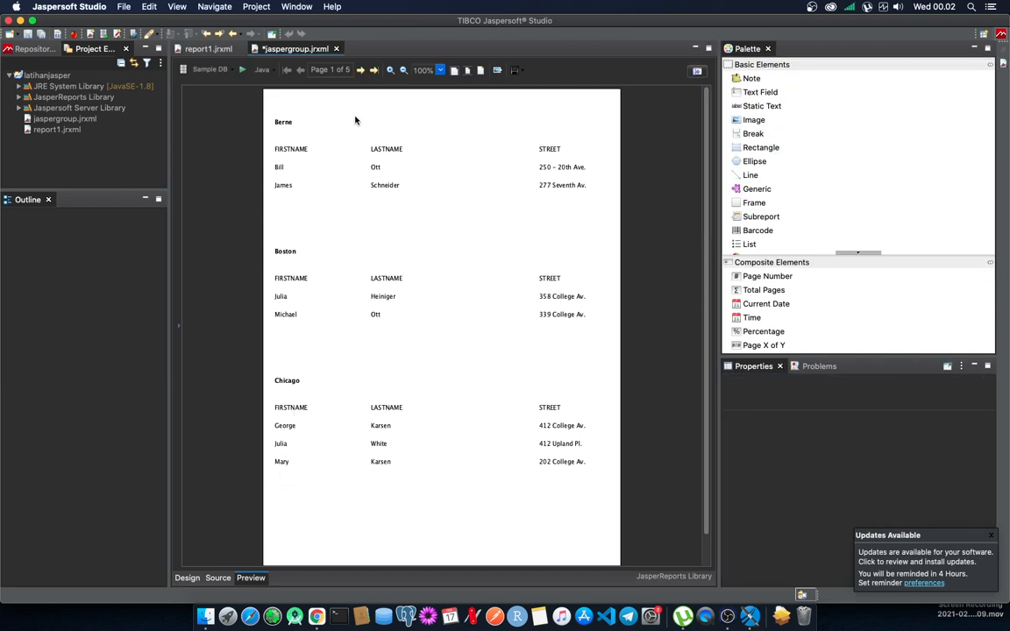
pyautogui.click(359, 69)
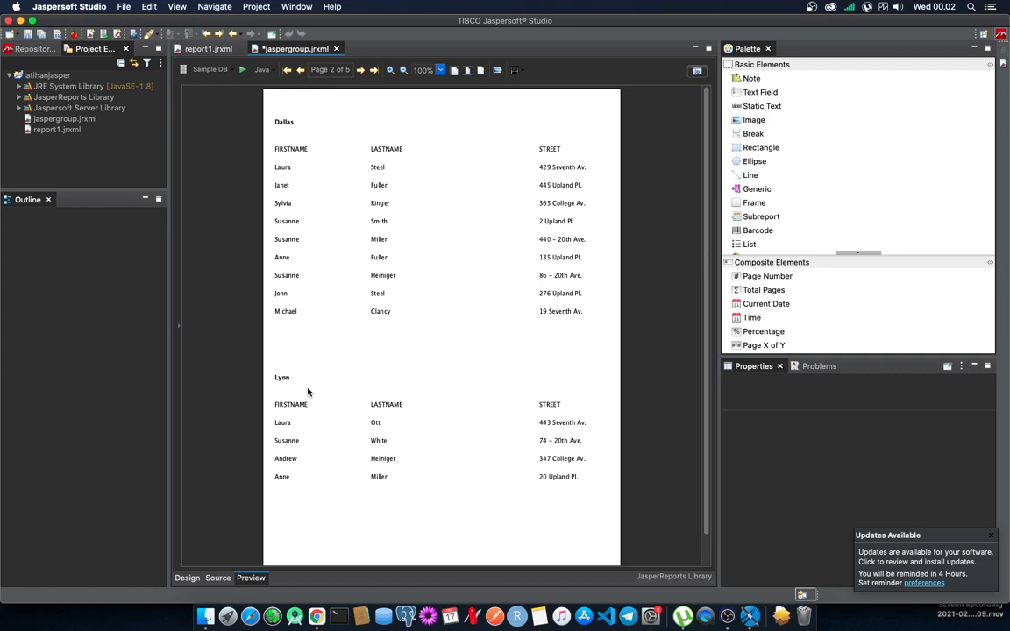
pyautogui.click(187, 578)
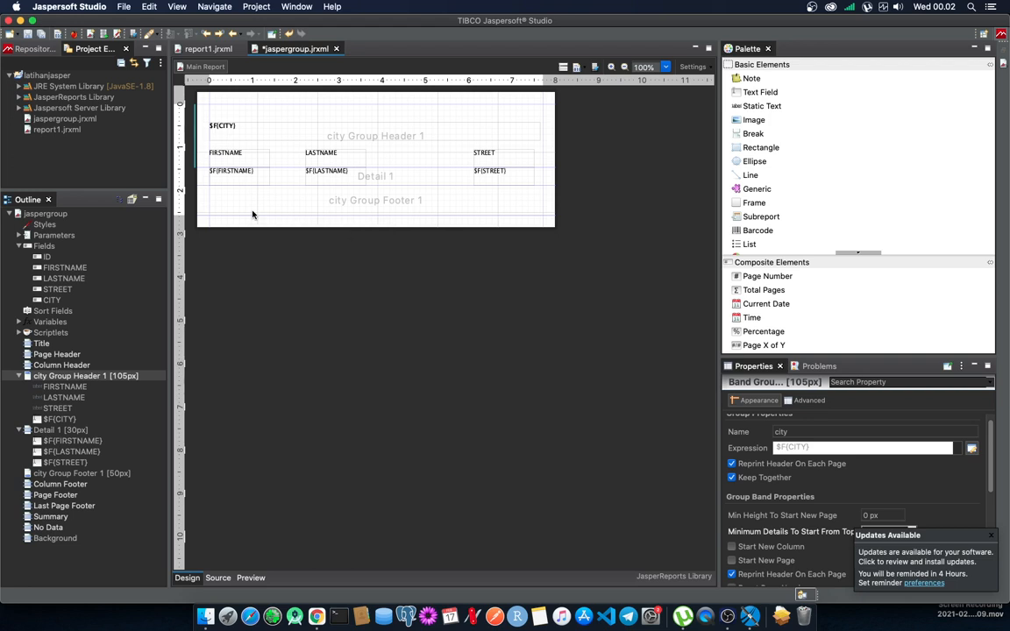
pyautogui.click(250, 577)
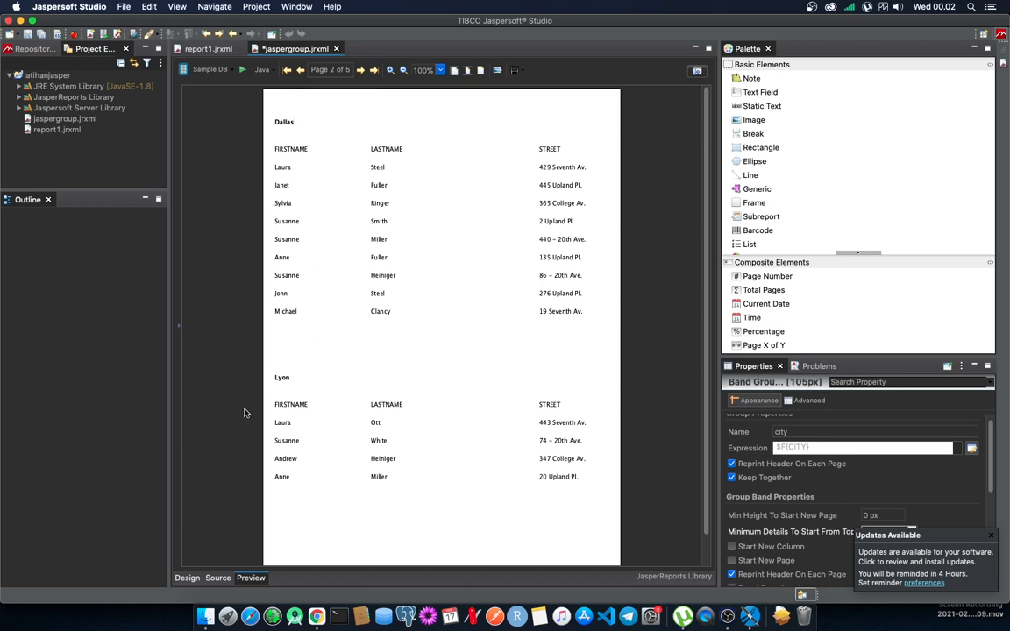
# Enable Start New Page for the city group header band in the report design.
pyautogui.click(182, 580)
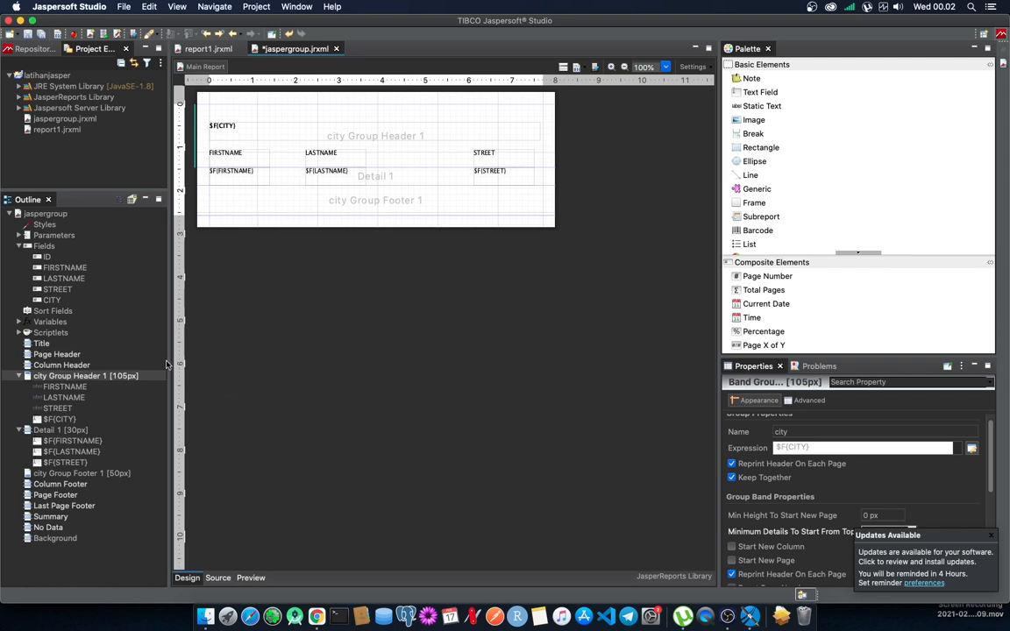
pyautogui.click(97, 376)
pyautogui.scroll(-1, 771, 491)
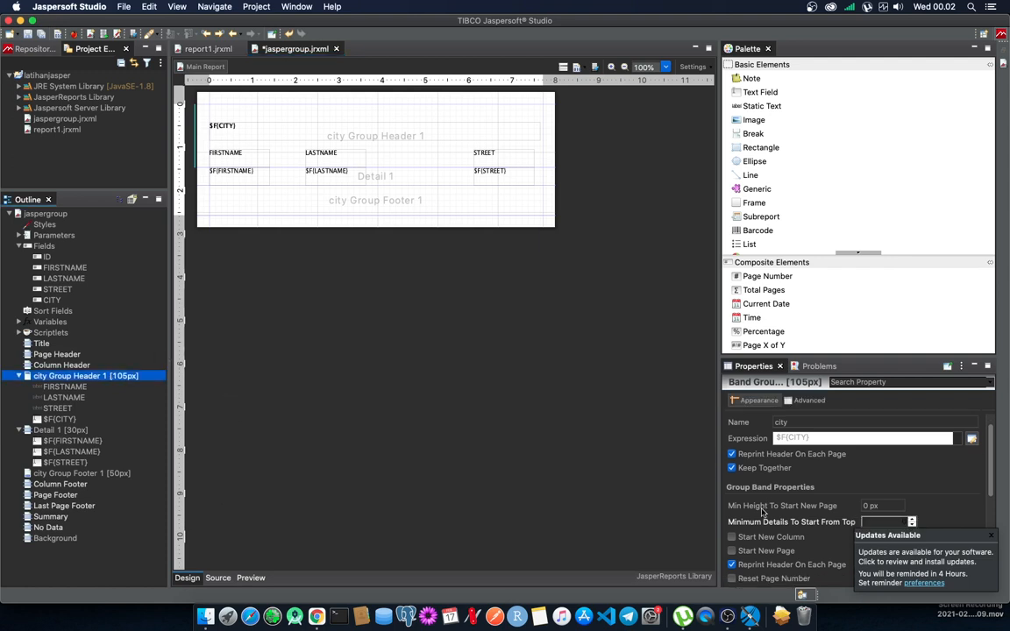
pyautogui.click(732, 551)
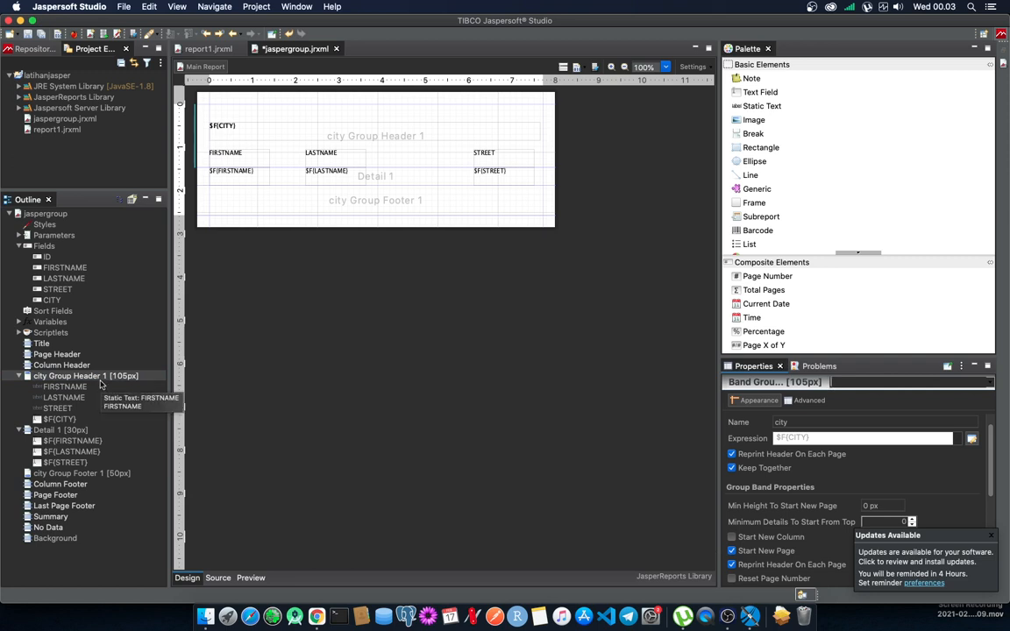
# Preview the report and check the city groups on pages 1 through 5.
pyautogui.click(250, 579)
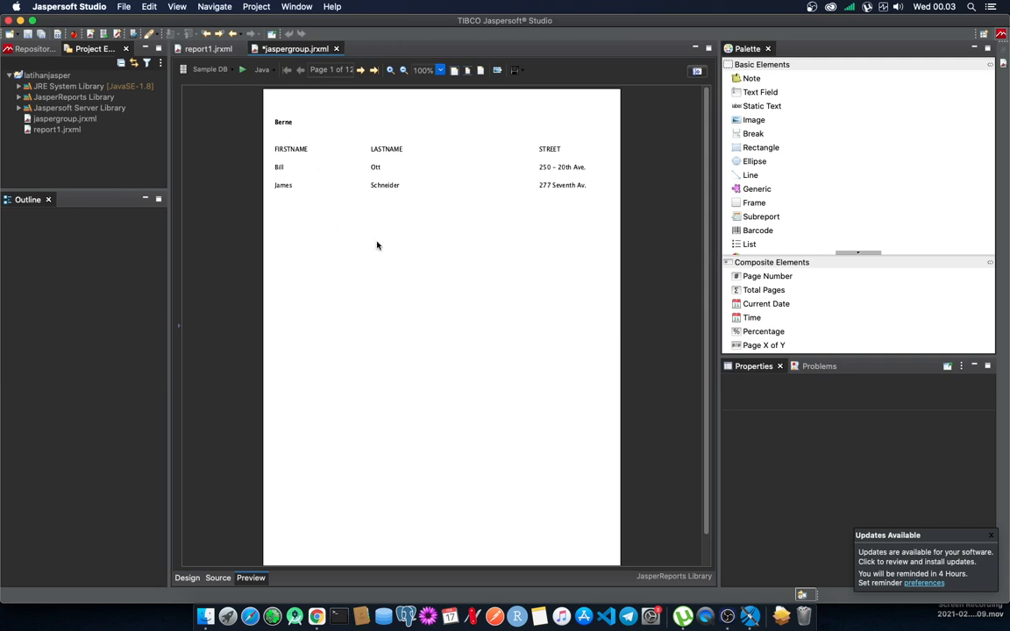
pyautogui.click(360, 70)
pyautogui.click(360, 70)
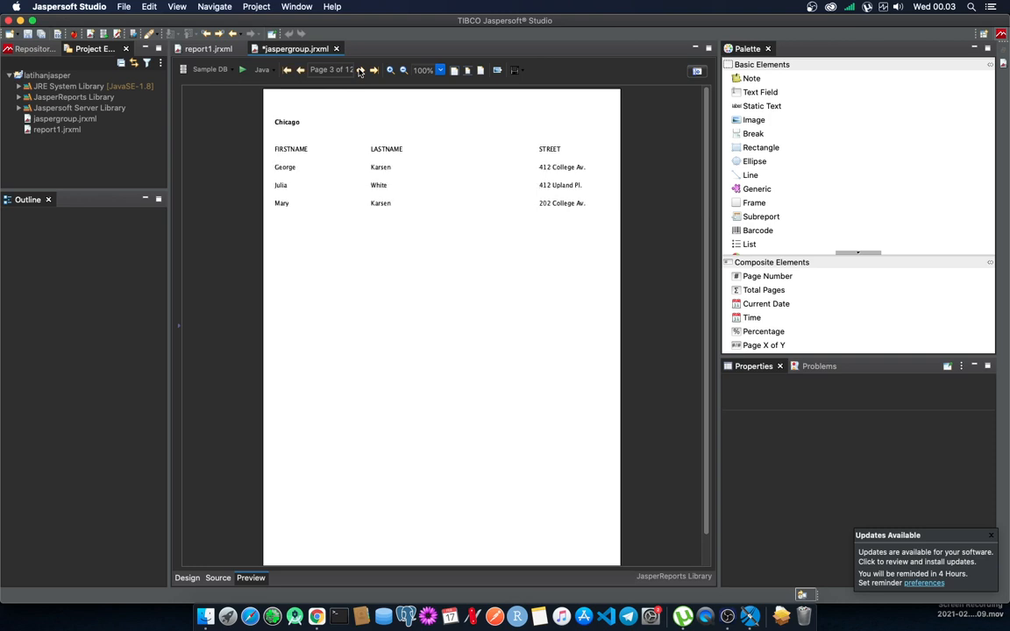
pyautogui.click(359, 70)
pyautogui.click(359, 70)
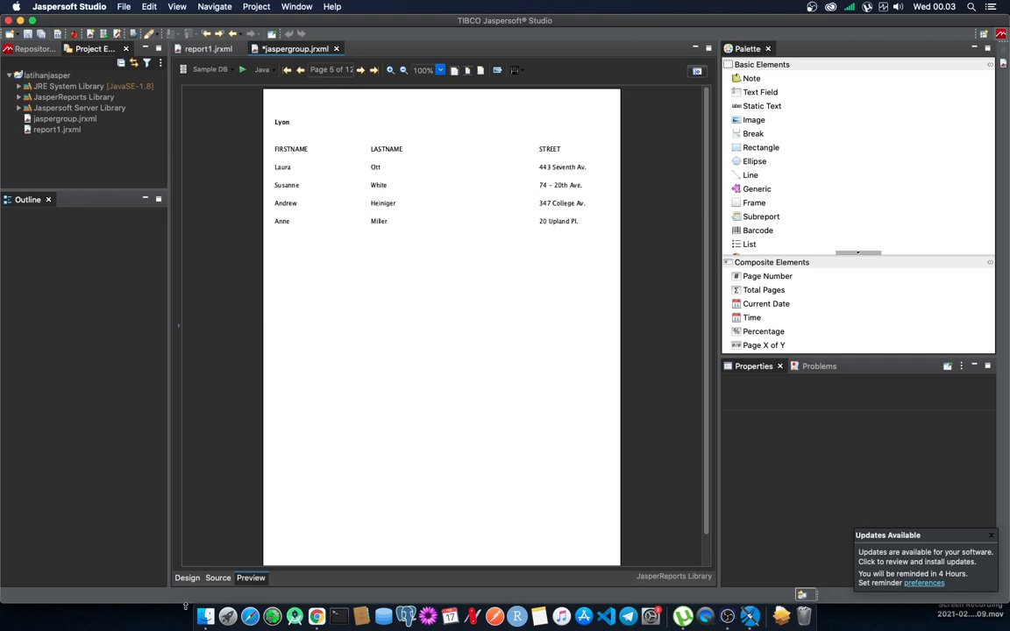
# Return to the report design and enlarge the properties area to show all group settings of the city group header.
pyautogui.click(197, 578)
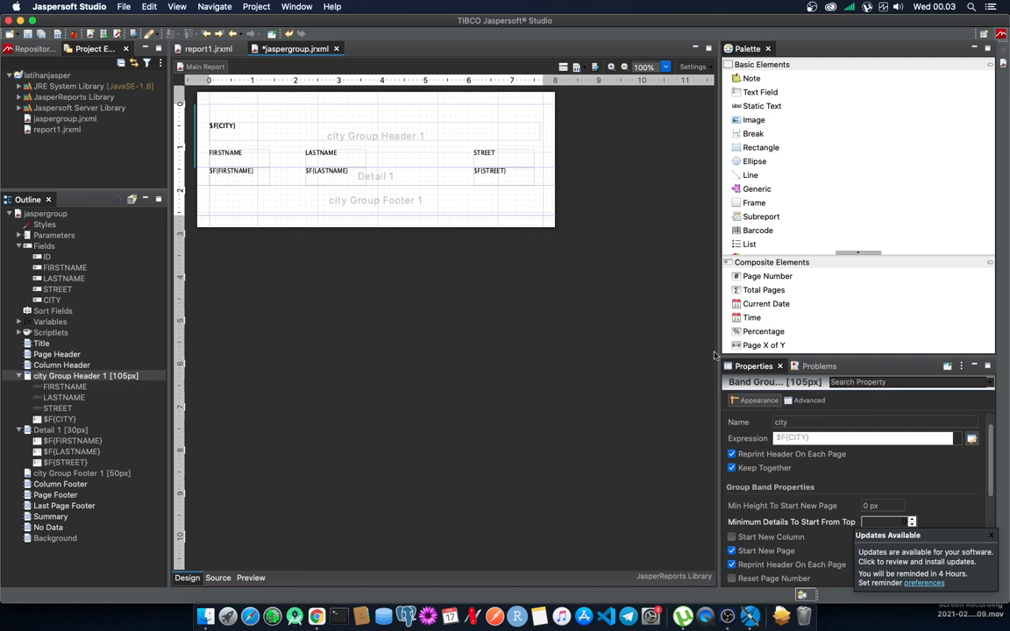
pyautogui.moveTo(719, 337); pyautogui.dragTo(687, 337)
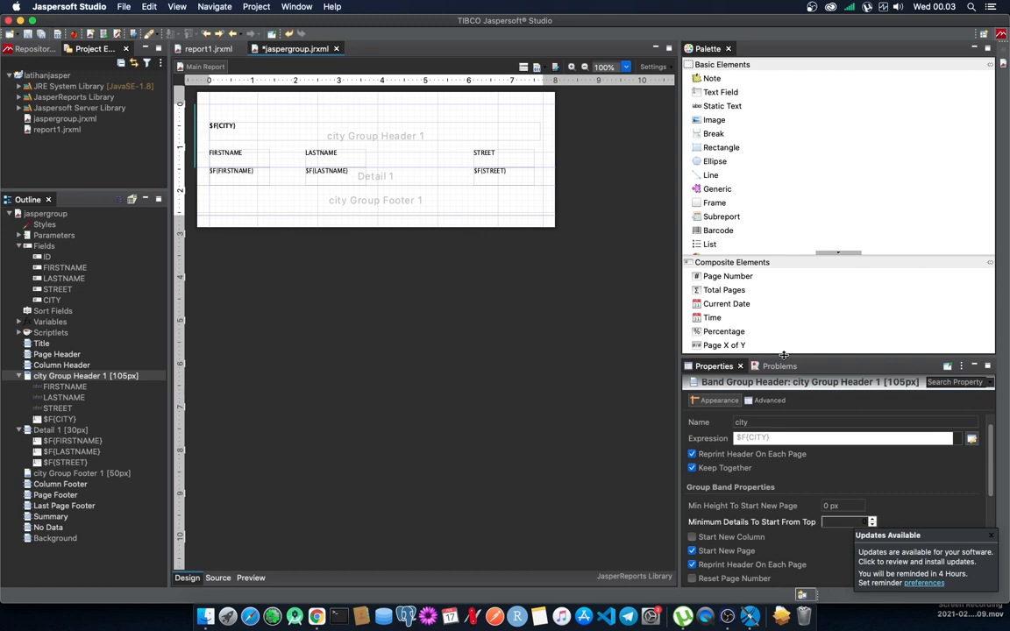
pyautogui.moveTo(758, 354); pyautogui.dragTo(759, 196)
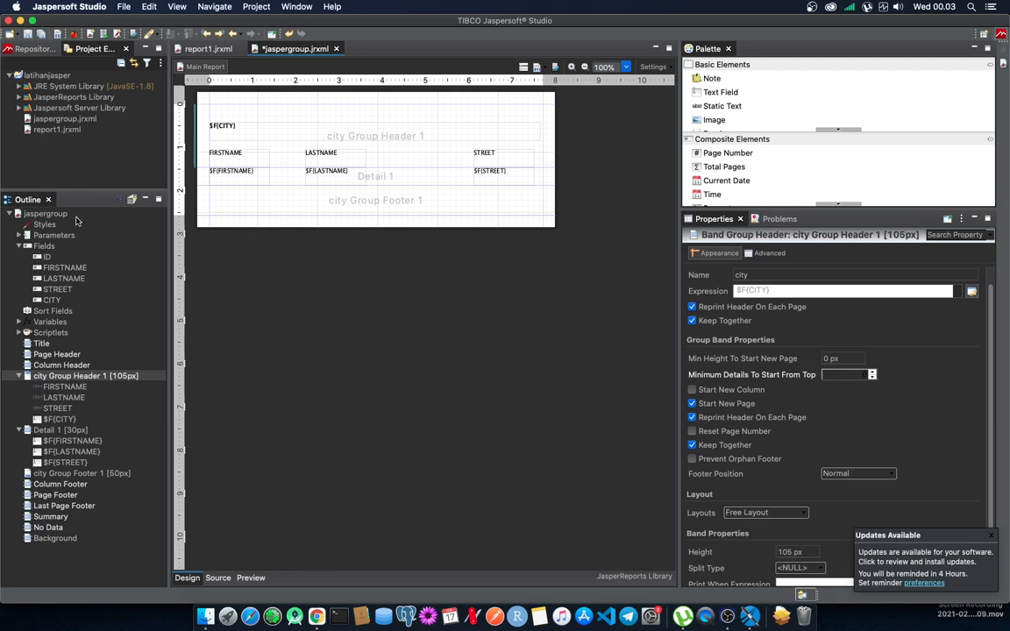
pyautogui.click(73, 378)
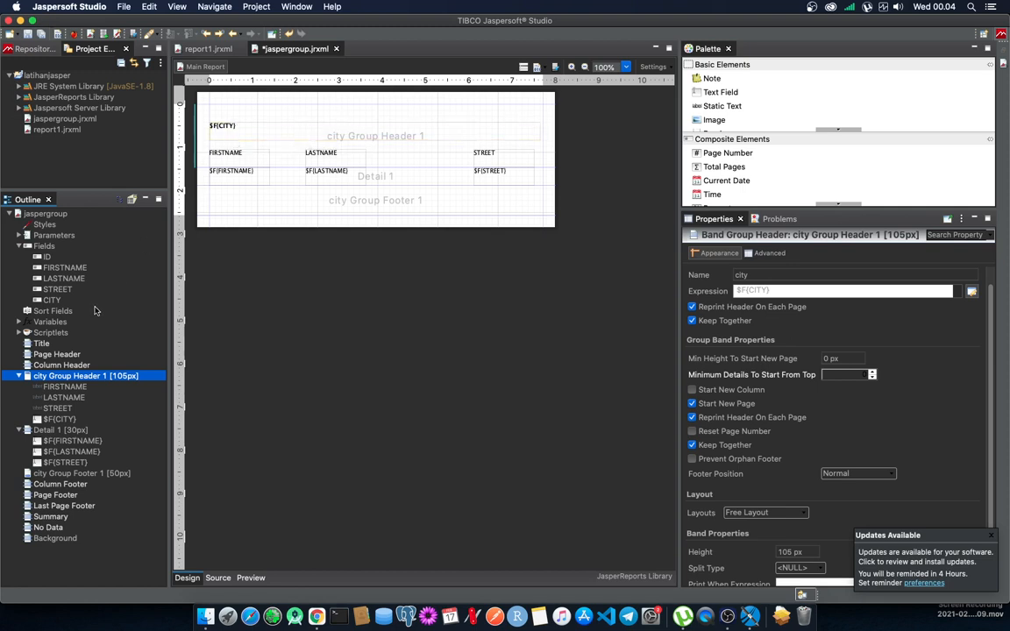
# Create a second report group named Group1 with both a group header and a group footer.
pyautogui.click(70, 215)
pyautogui.rightClick(76, 214)
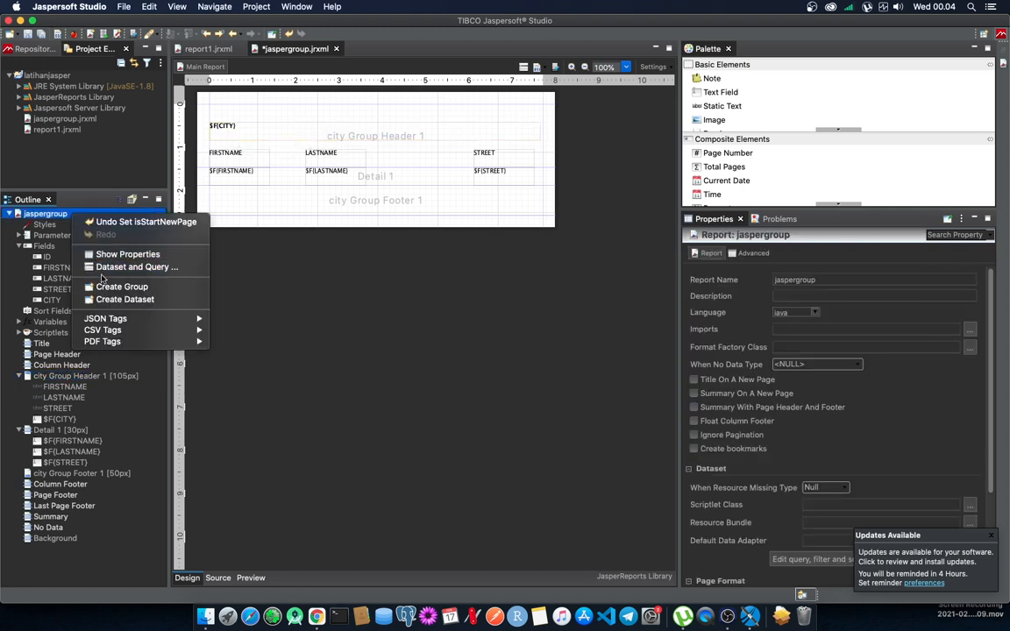
pyautogui.click(106, 290)
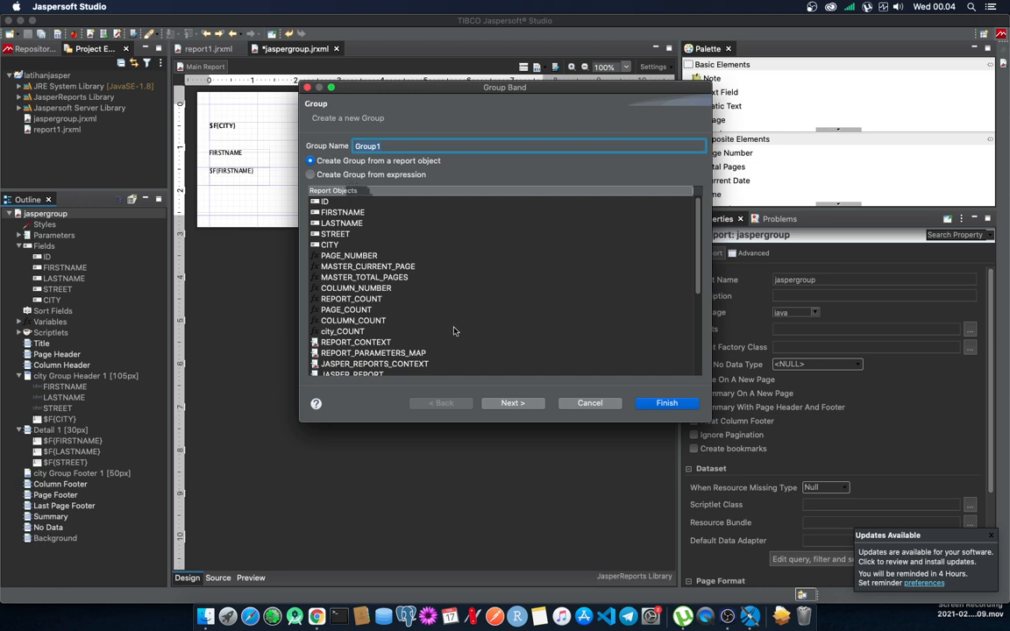
pyautogui.click(529, 404)
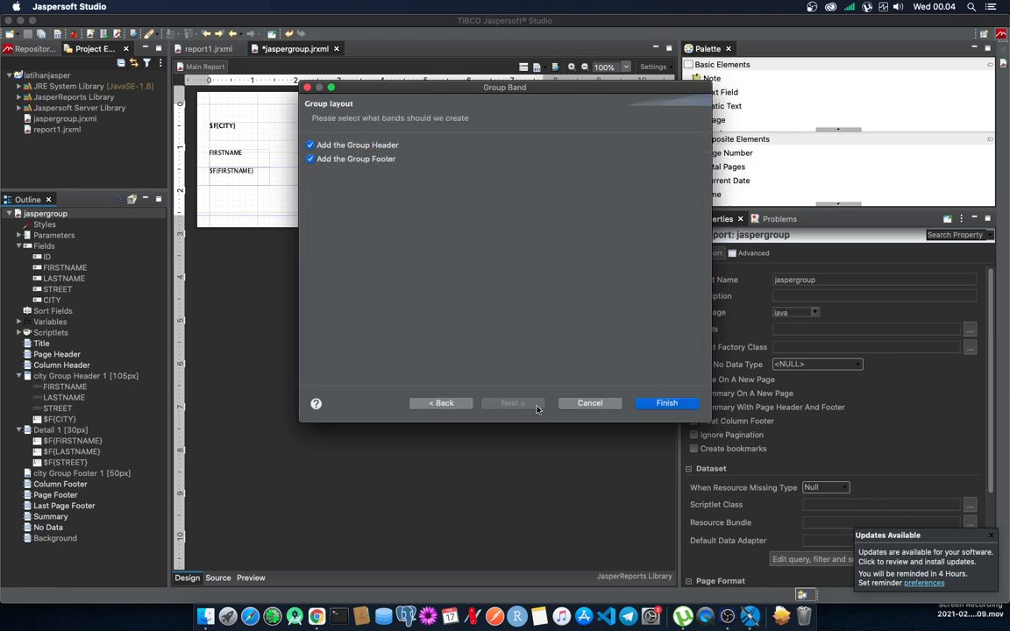
pyautogui.click(675, 405)
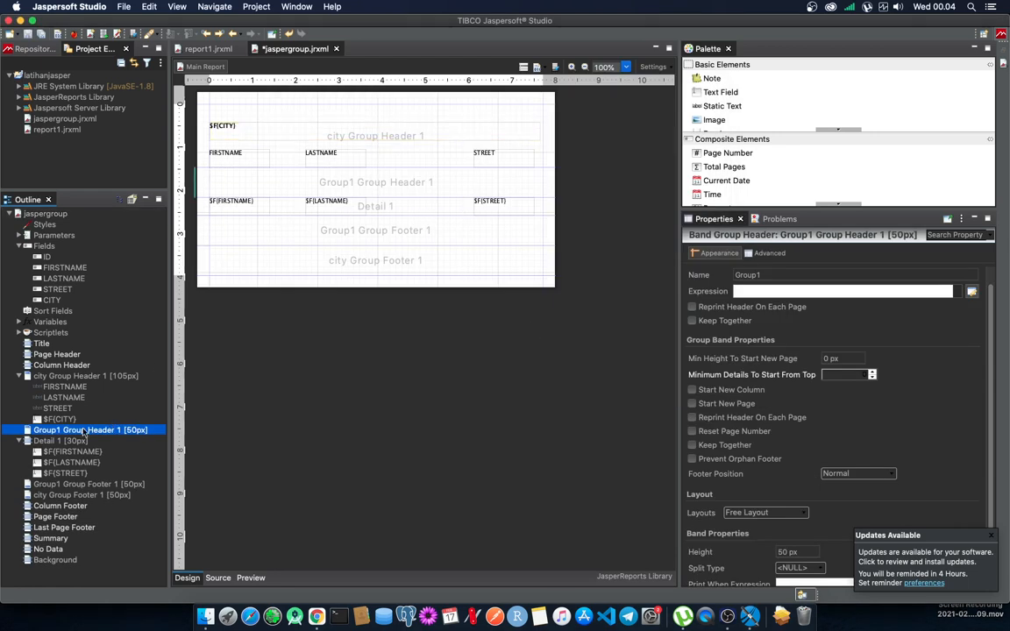
# Collapse the city group header and Detail 1 bands and try to move the Group1 header above the city group header.
pyautogui.click(21, 376)
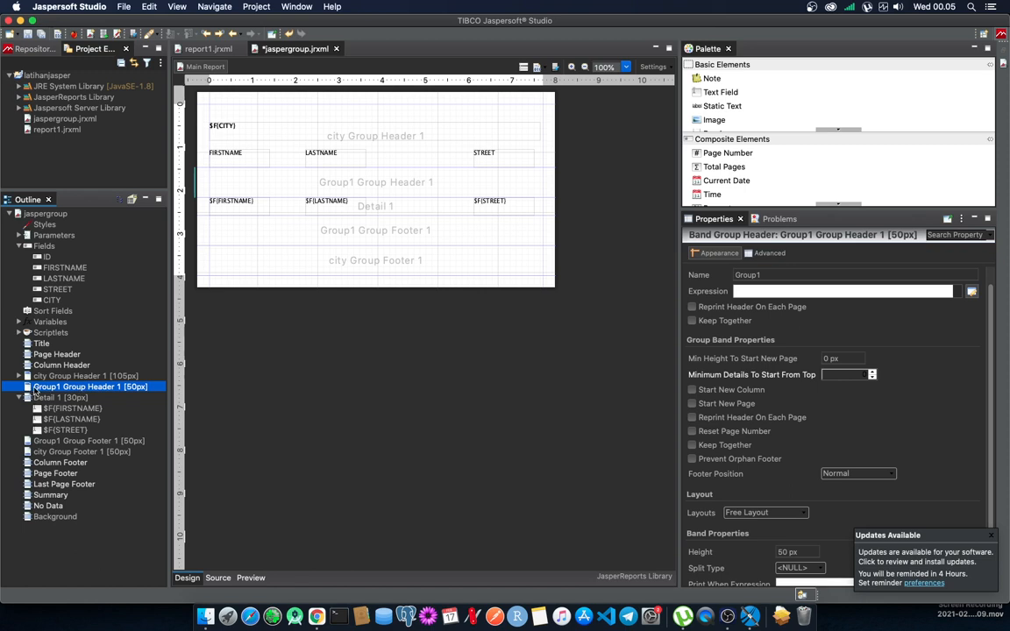
pyautogui.moveTo(38, 389); pyautogui.dragTo(42, 376)
pyautogui.click(44, 377)
pyautogui.click(18, 397)
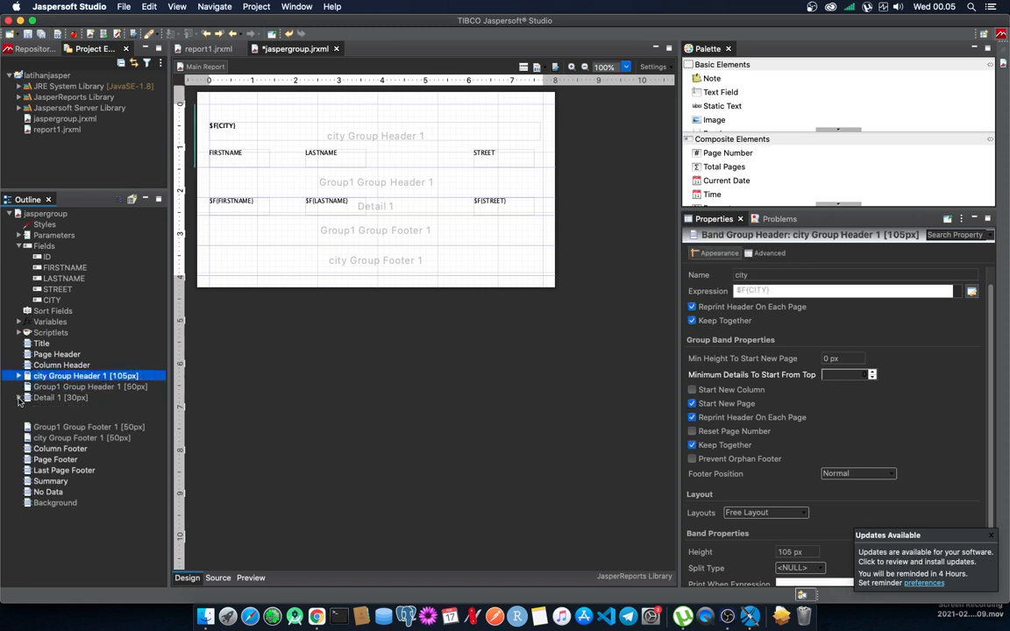
pyautogui.click(50, 387)
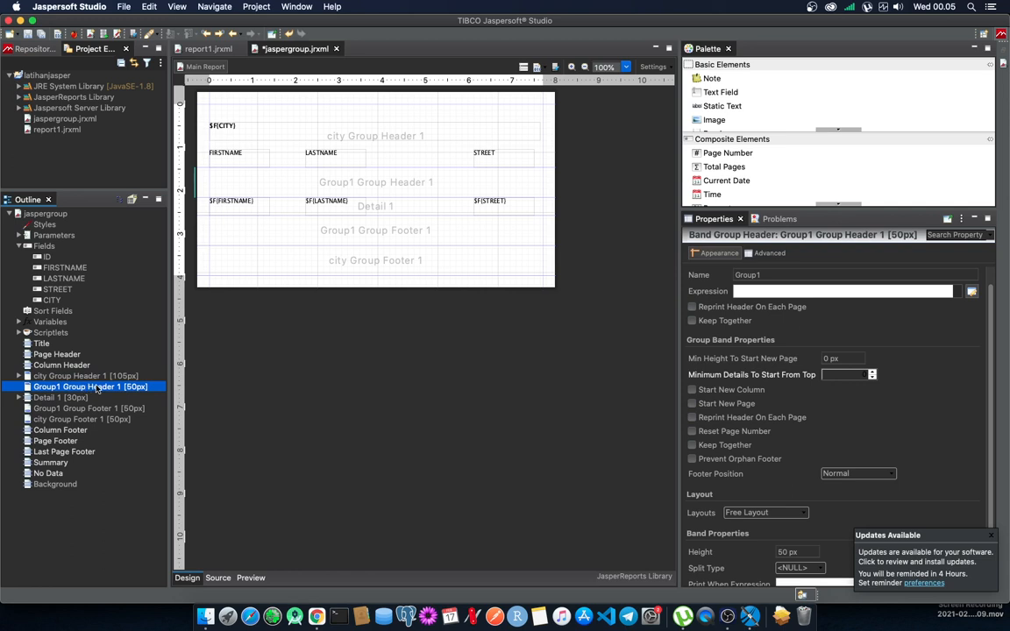
pyautogui.moveTo(93, 390); pyautogui.dragTo(51, 375)
# Examine the nesting and properties of the city and Group1 header bands, their footers and the Detail 1 band.
pyautogui.click(53, 408)
pyautogui.click(58, 420)
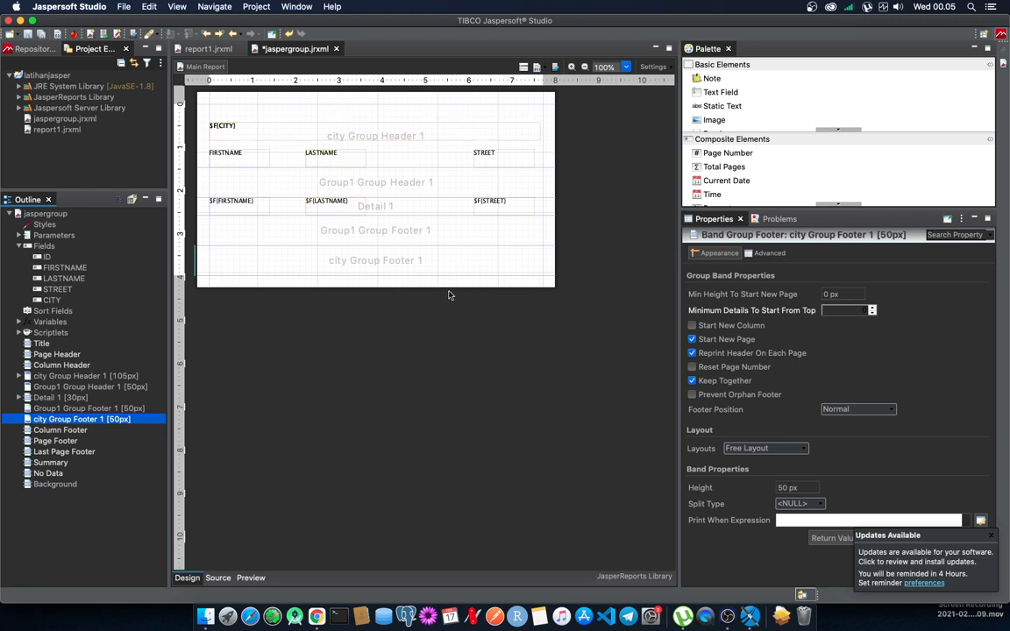
pyautogui.click(41, 388)
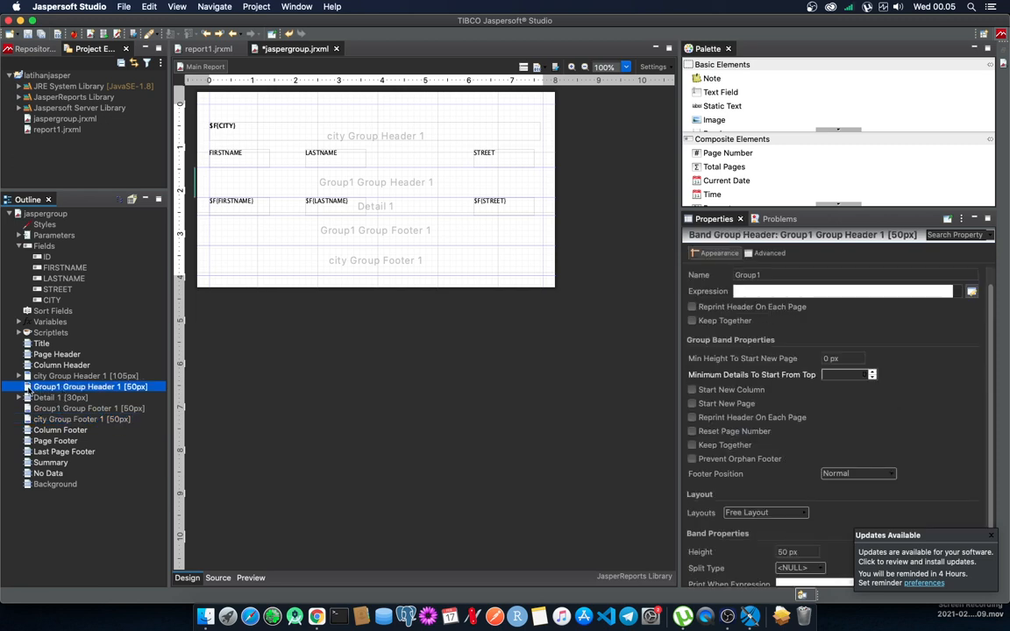
pyautogui.moveTo(41, 392)
pyautogui.mouseDown()
pyautogui.moveTo(33, 372)
pyautogui.moveTo(46, 378)
pyautogui.moveTo(42, 396)
pyautogui.mouseUp()
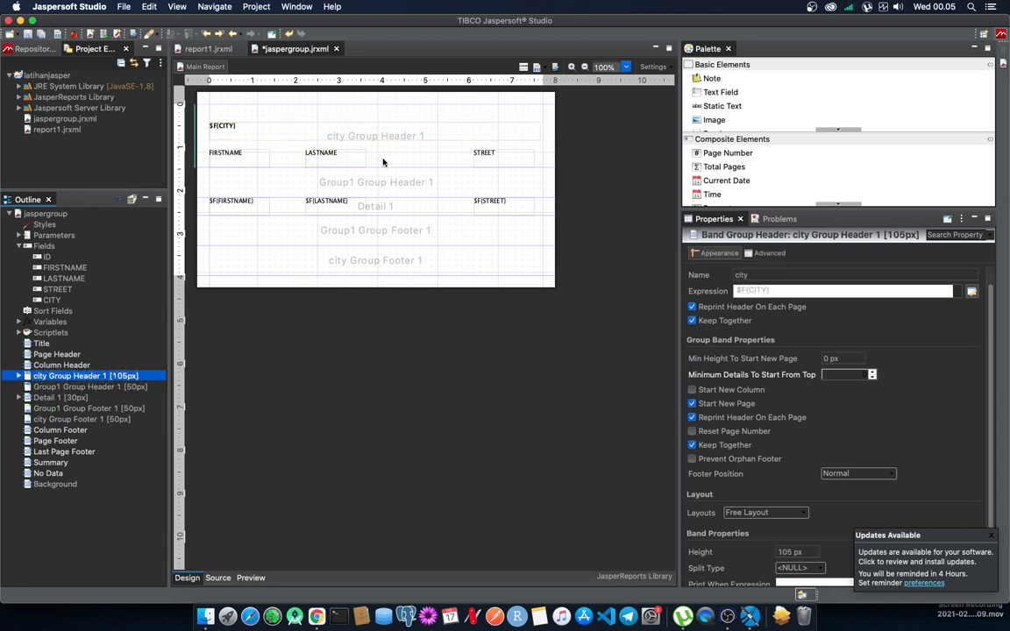
pyautogui.click(326, 181)
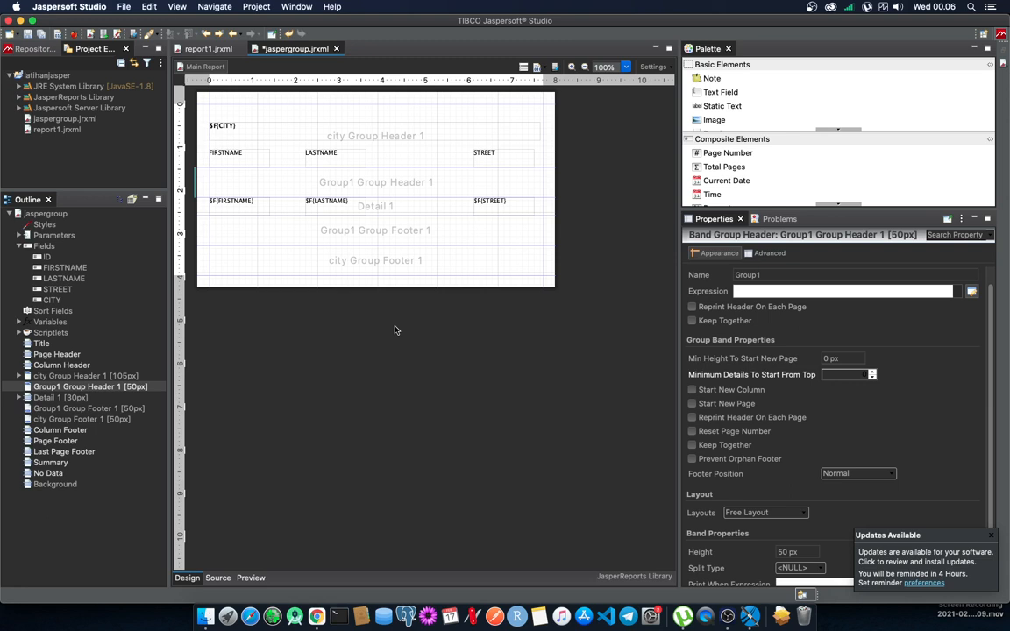
pyautogui.click(89, 377)
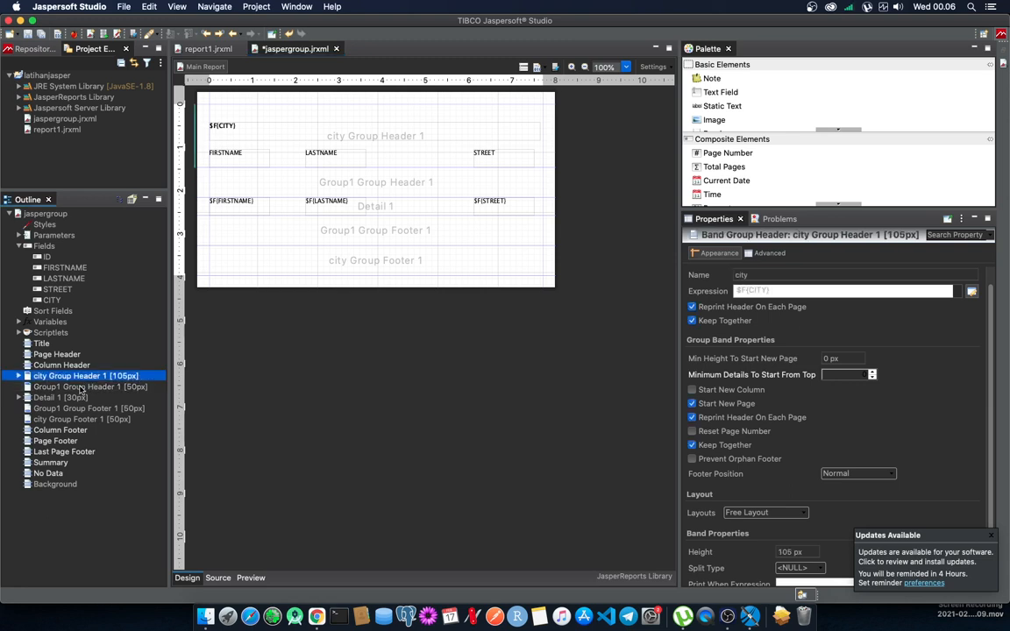
pyautogui.click(80, 388)
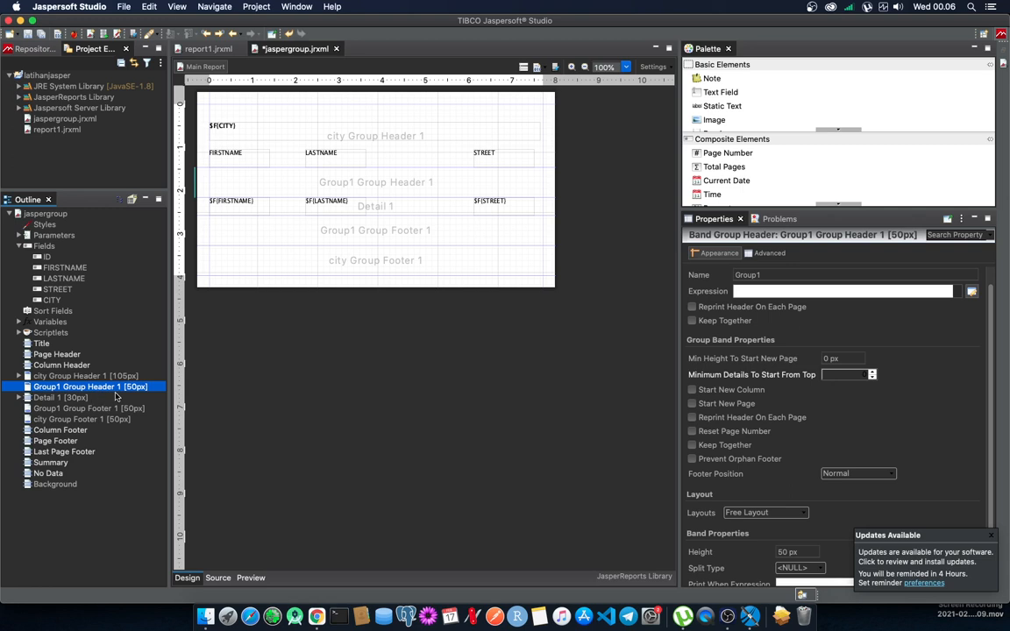
pyautogui.click(65, 398)
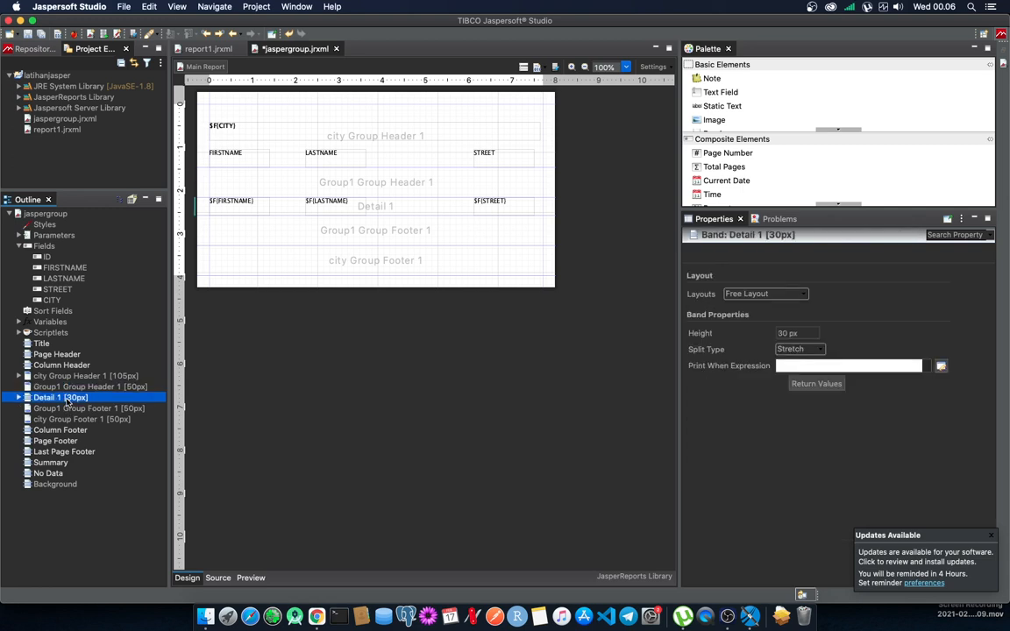